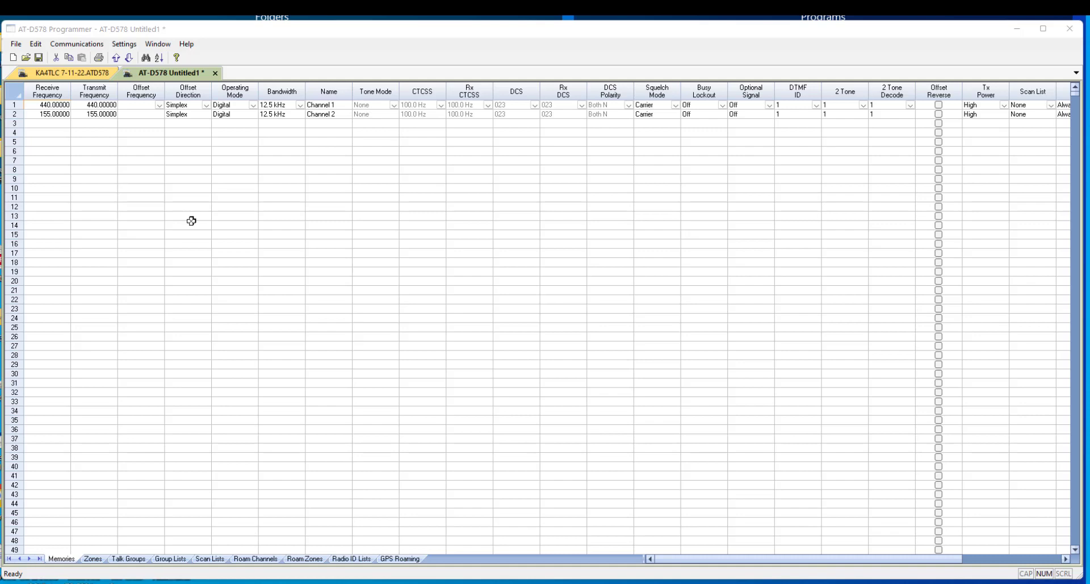
Display the radio ID list and save the untitled radio file as SaveFile in the KA4TLC folder.
left_click(353, 559)
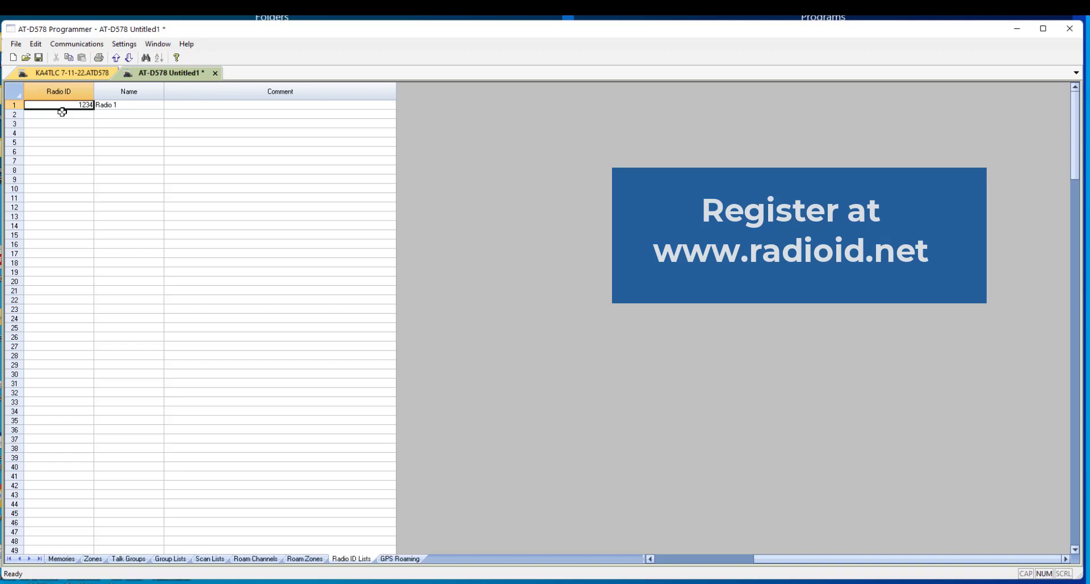
left_click(16, 44)
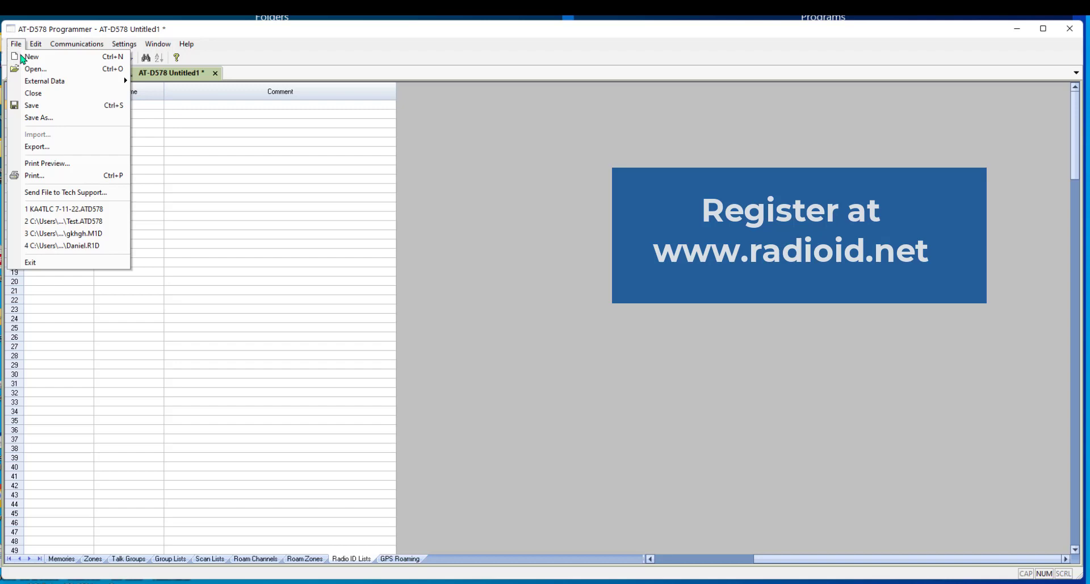
left_click(37, 118)
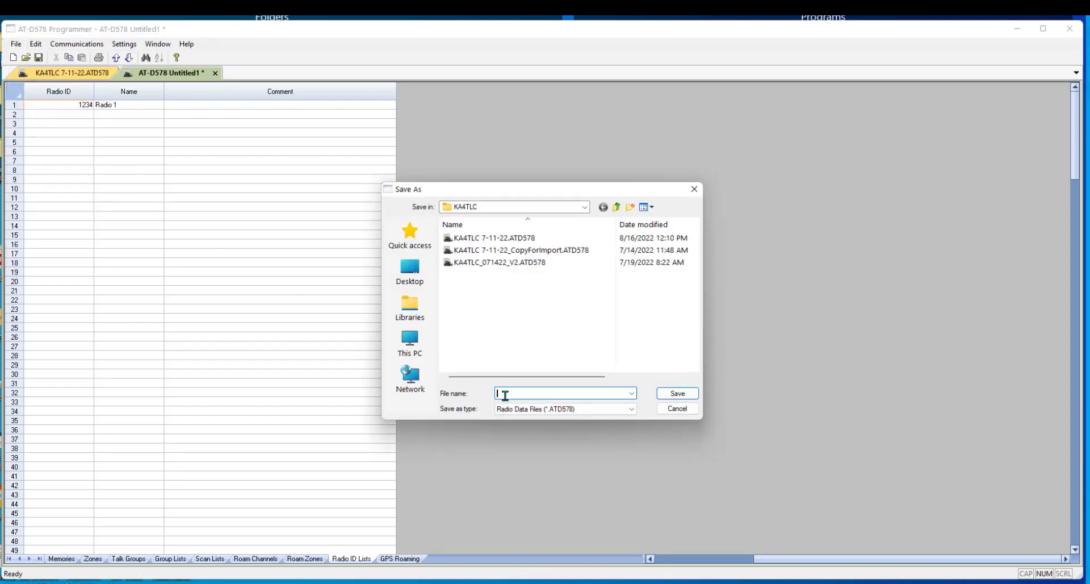
type("KA4TLC")
key("Return")
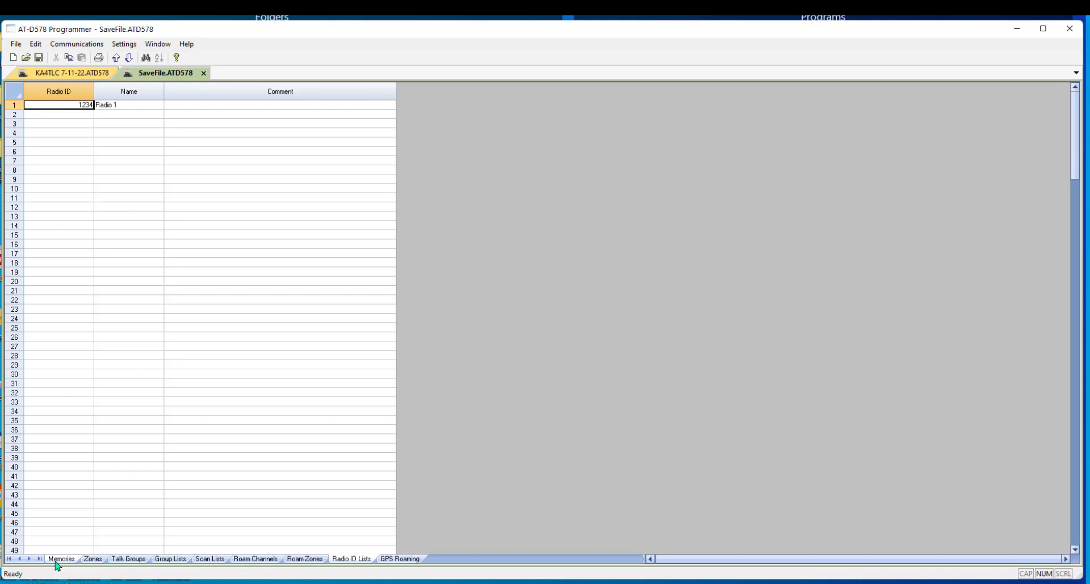
Open the file's talk groups list, then switch to the browser and examine the BrandMeister talkgroup numbers and names, including the US state groups.
left_click(128, 559)
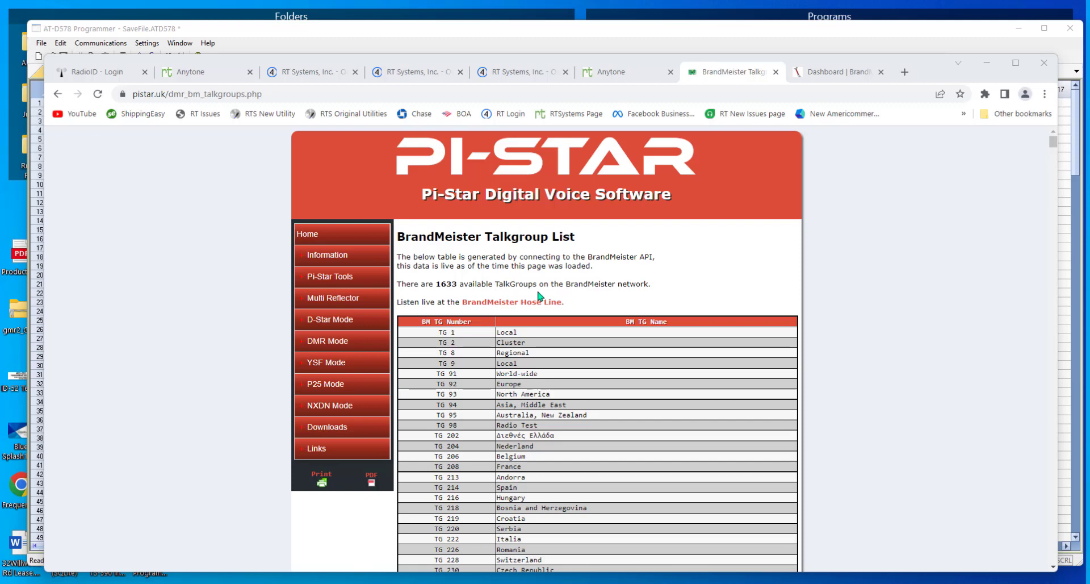
left_click(613, 341)
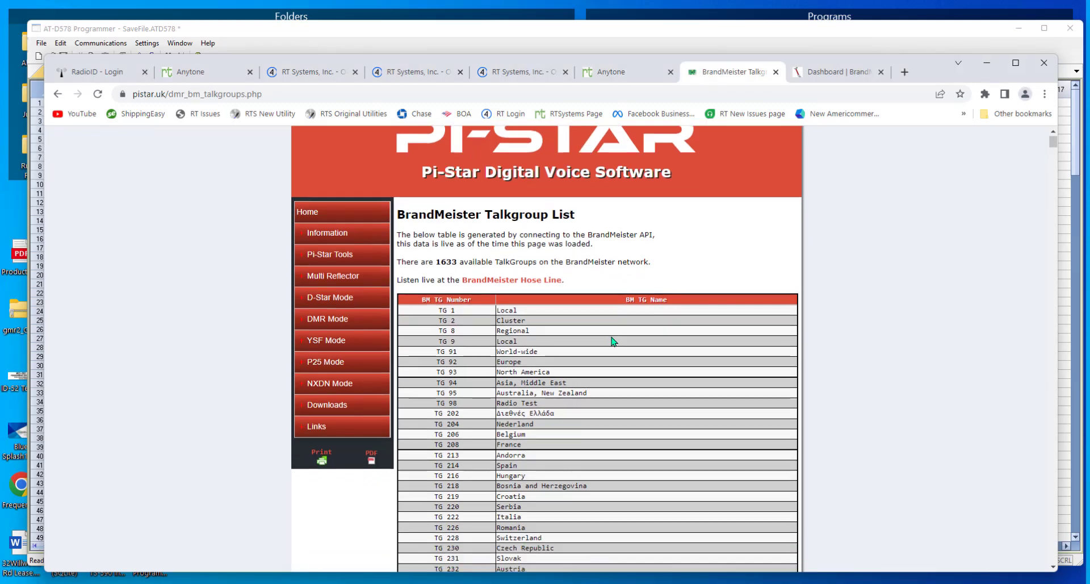
scroll(613, 341, "down", 3)
scroll(613, 341, "down", 5)
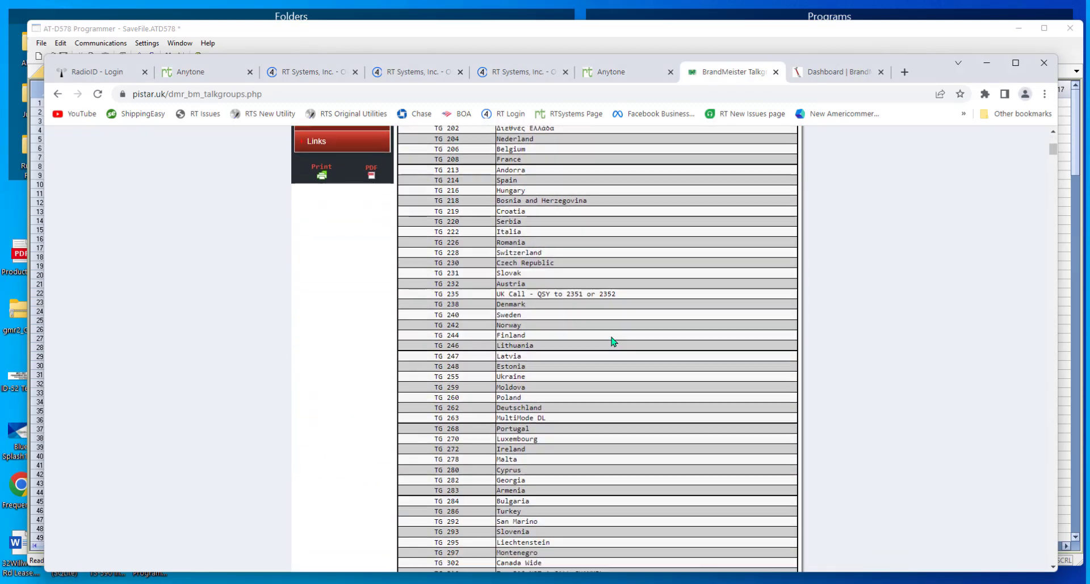
scroll(613, 341, "down", 4)
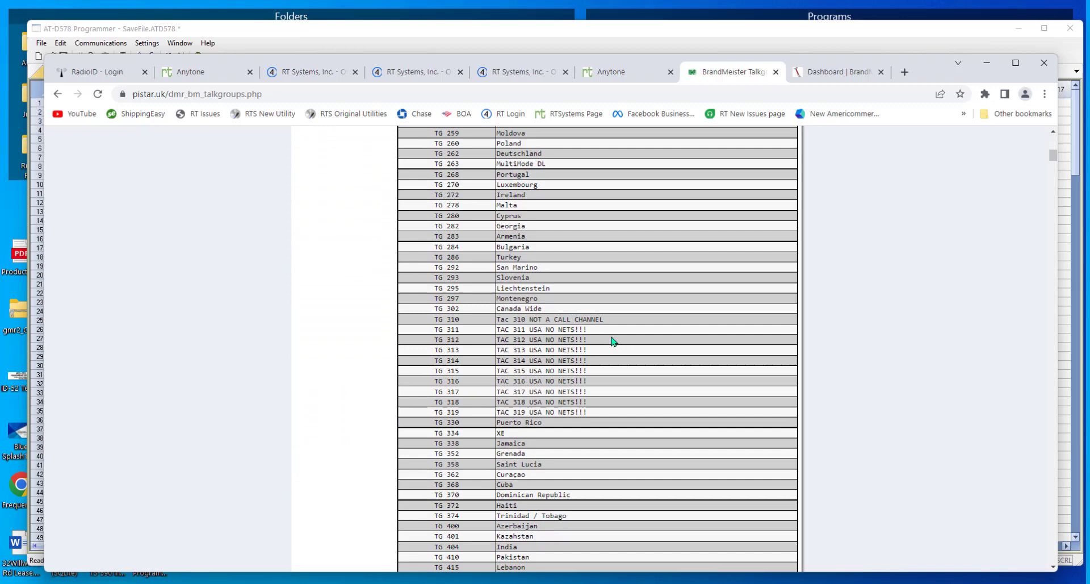
scroll(613, 340, "down", 5)
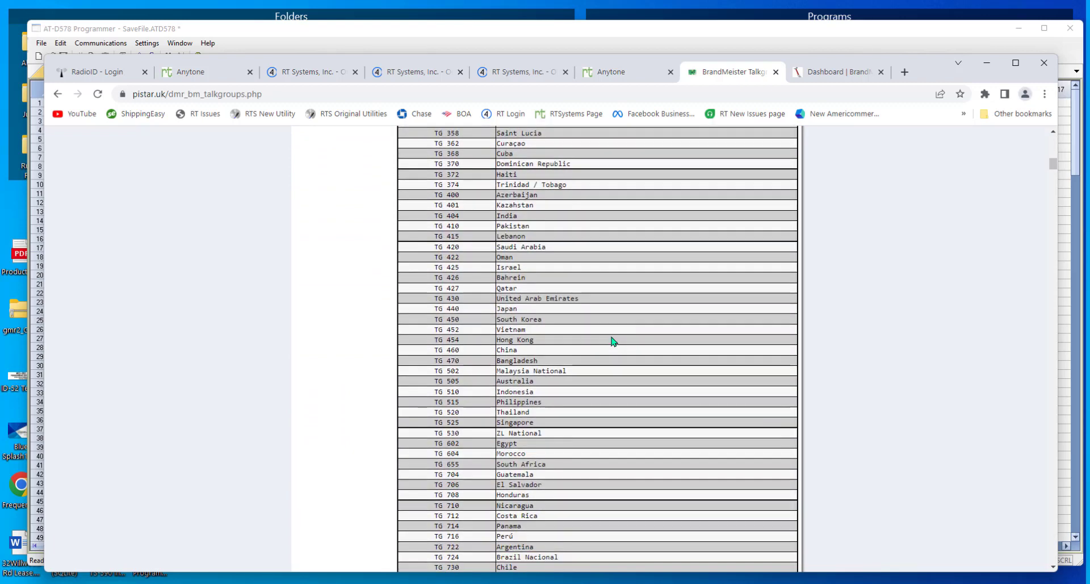
scroll(613, 341, "down", 5)
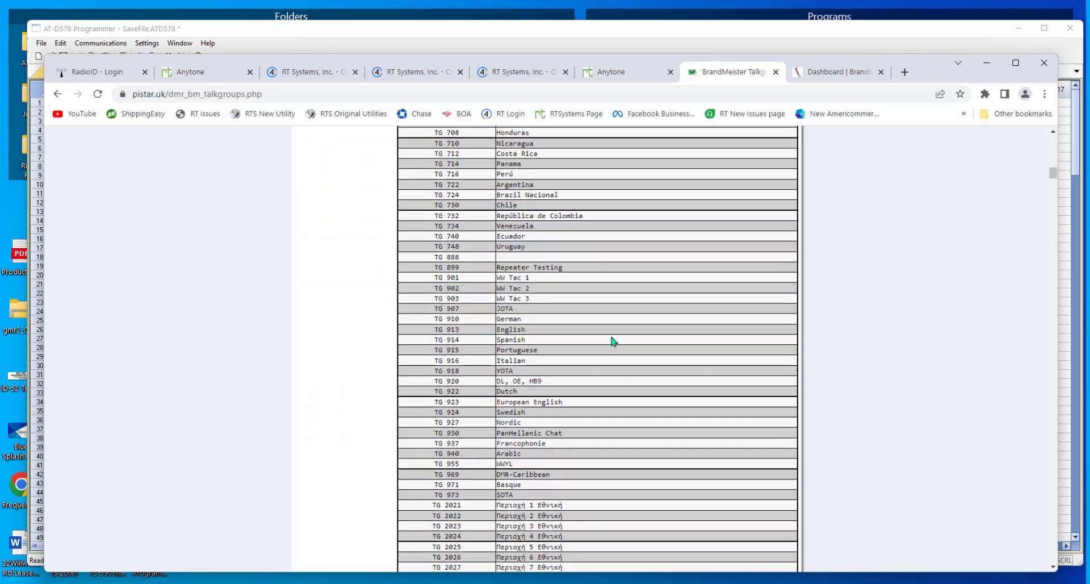
scroll(613, 341, "down", 6)
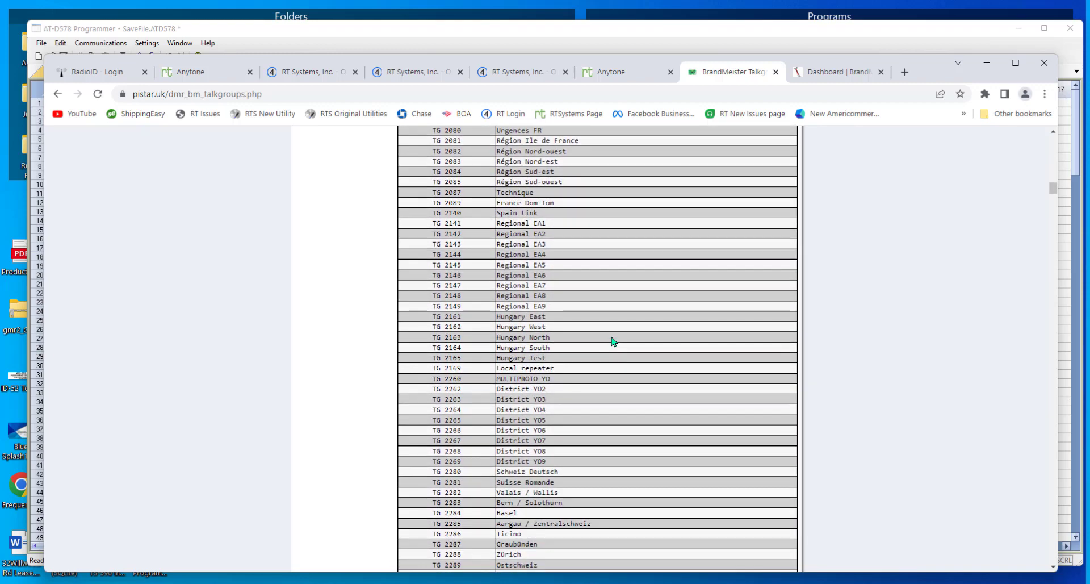
scroll(614, 341, "down", 3)
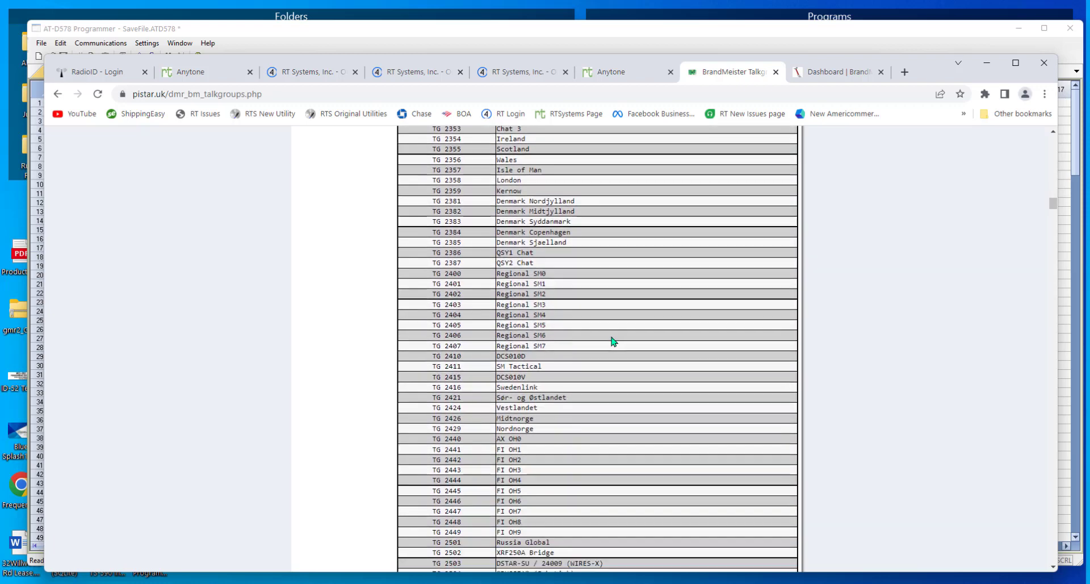
scroll(613, 340, "down", 2)
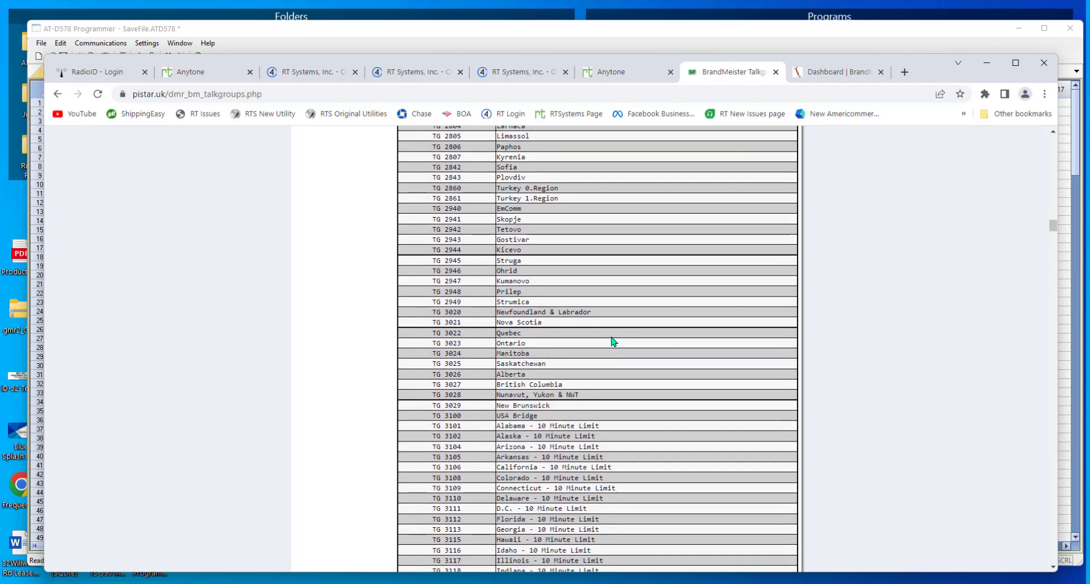
scroll(613, 340, "down", 3)
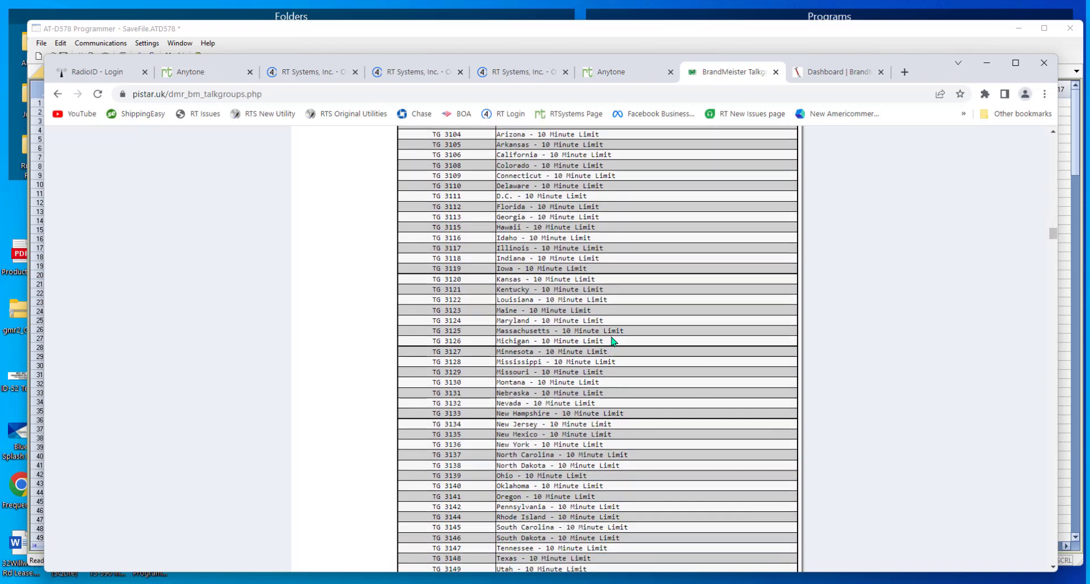
scroll(613, 341, "down", 6)
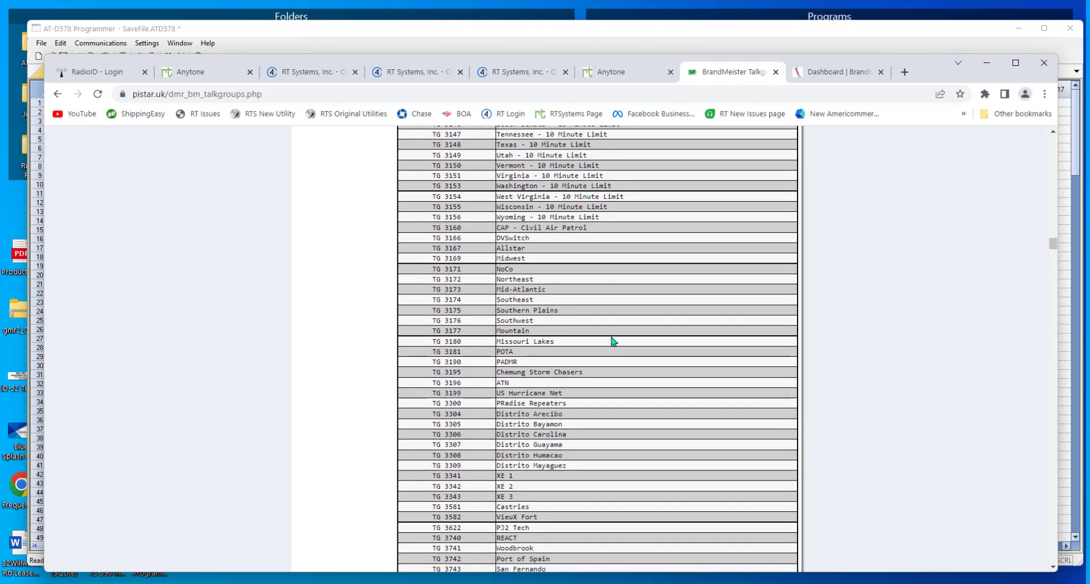
scroll(613, 341, "up", 3)
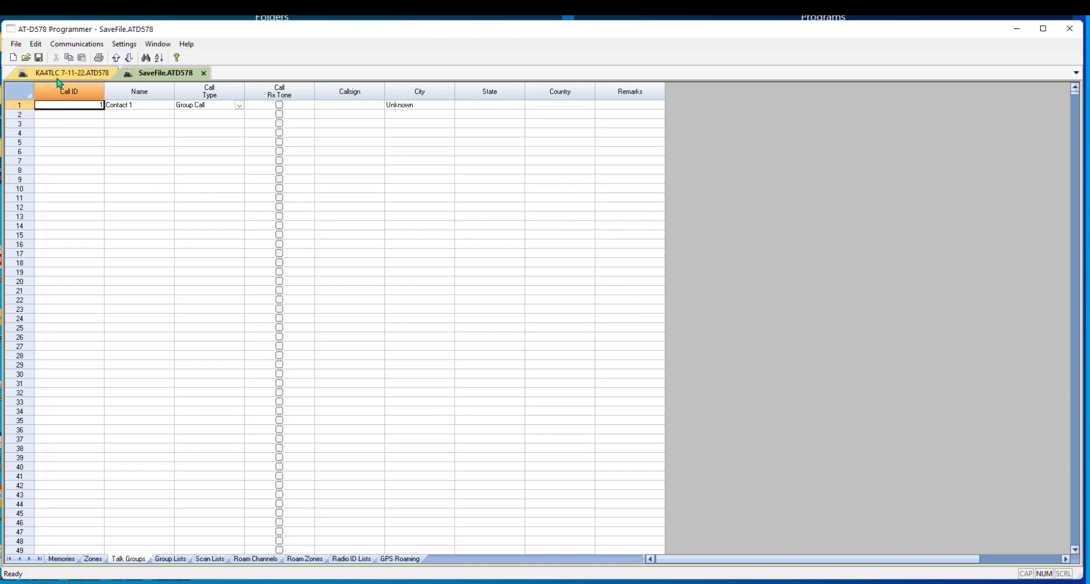
Import the saved talk groups CSV file into the talk groups list as comma-delimited data, skipping 0 rows and overwriting existing channels.
left_click(16, 45)
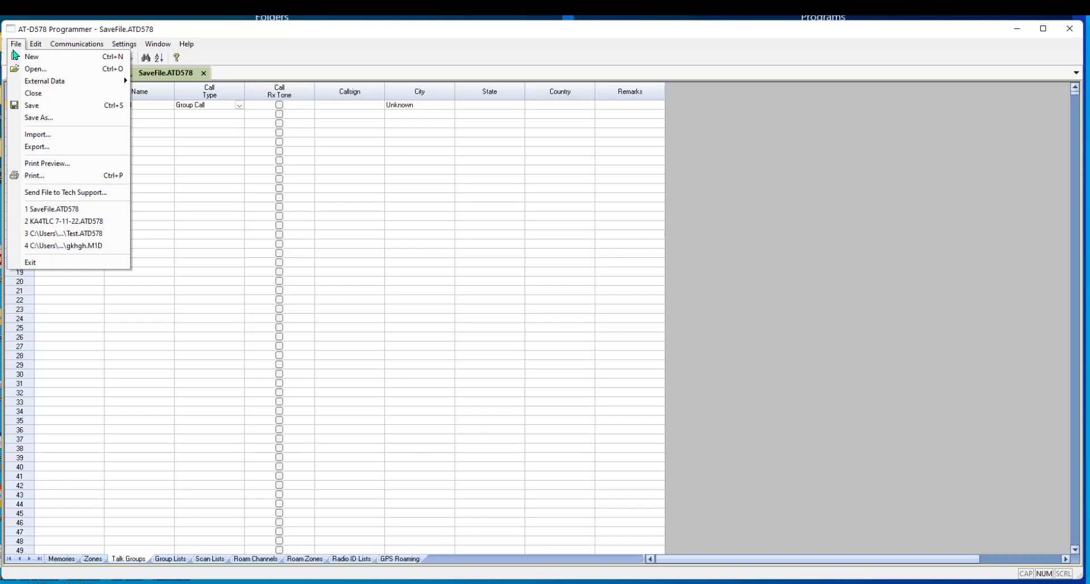
left_click(20, 134)
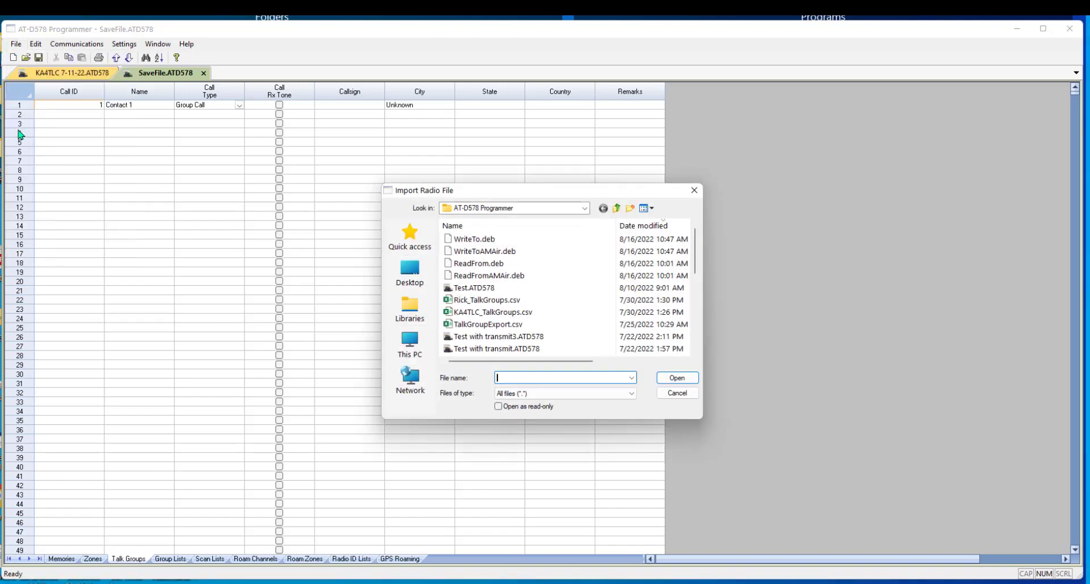
double_click(487, 305)
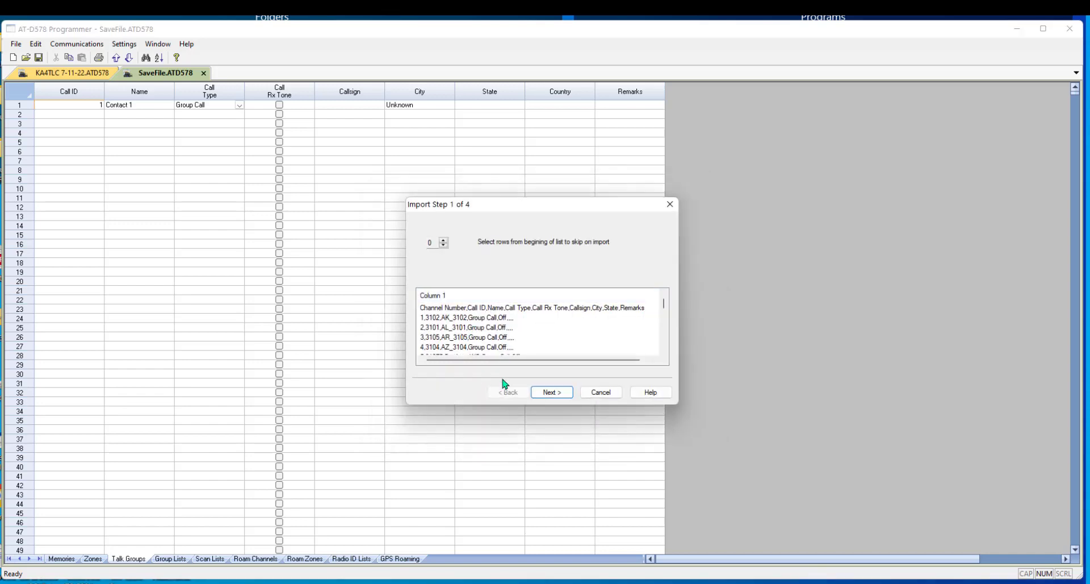
left_click(551, 392)
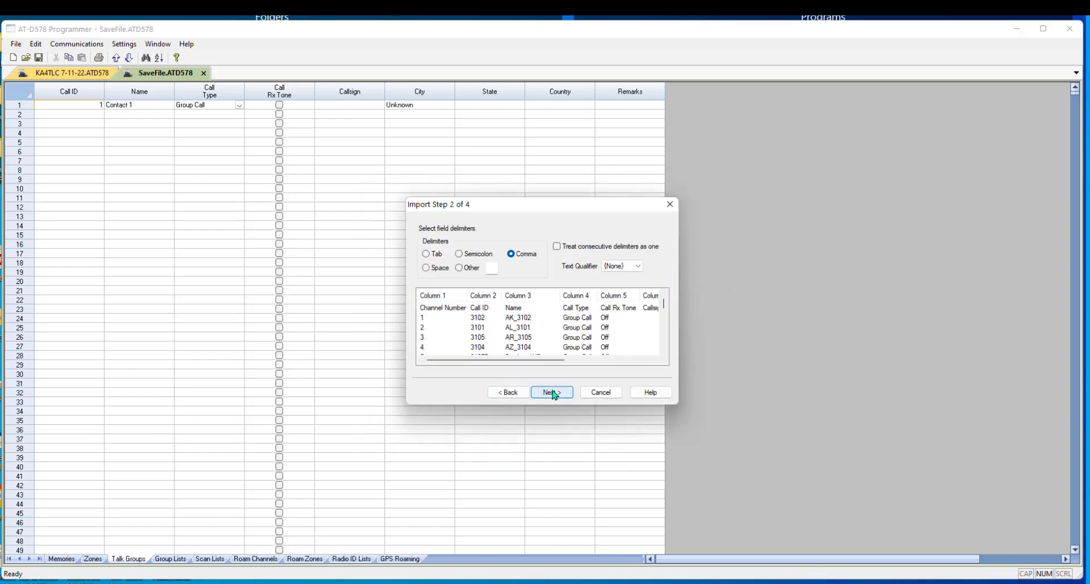
left_click(552, 391)
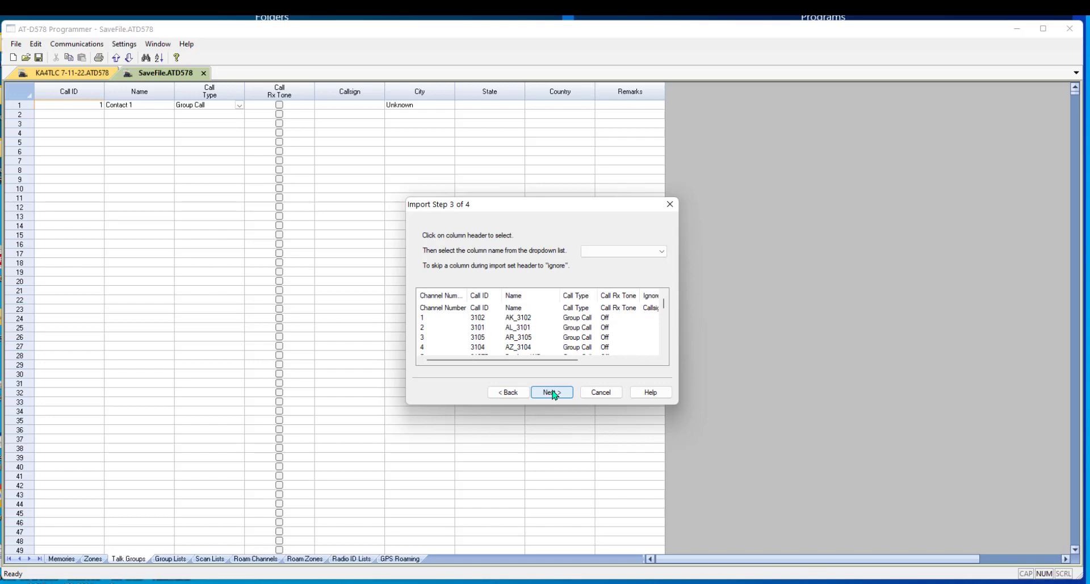
left_click(551, 392)
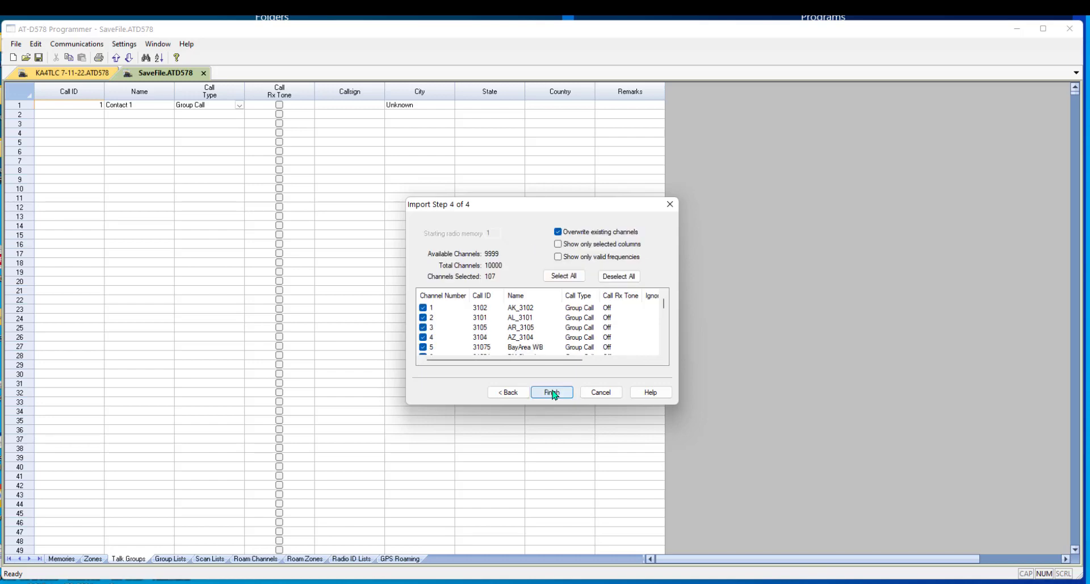
left_click(552, 392)
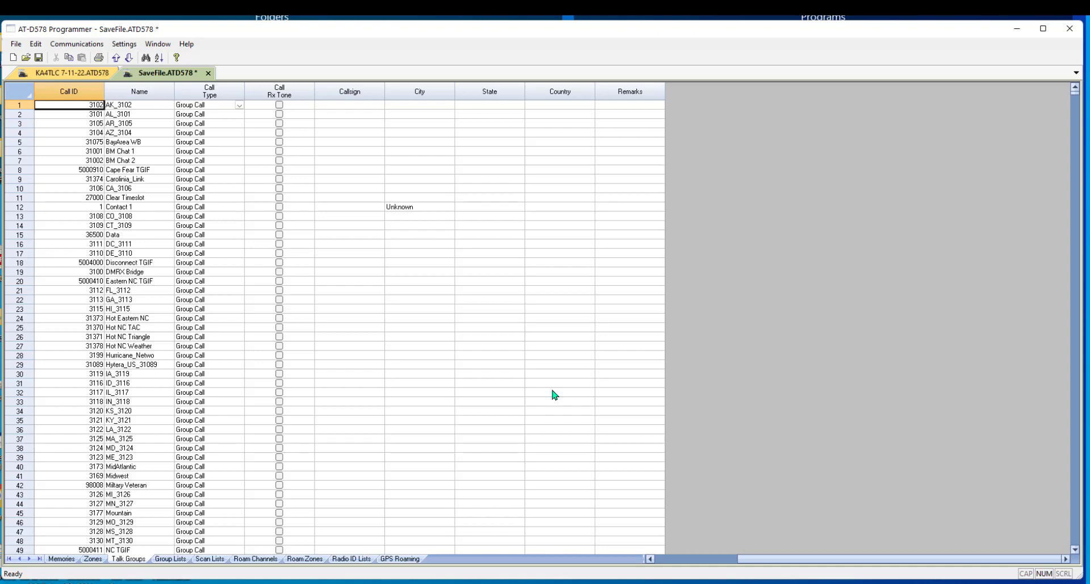
Delete the default Contact 1 entry from the talk groups list.
left_click(20, 208)
right_click(20, 208)
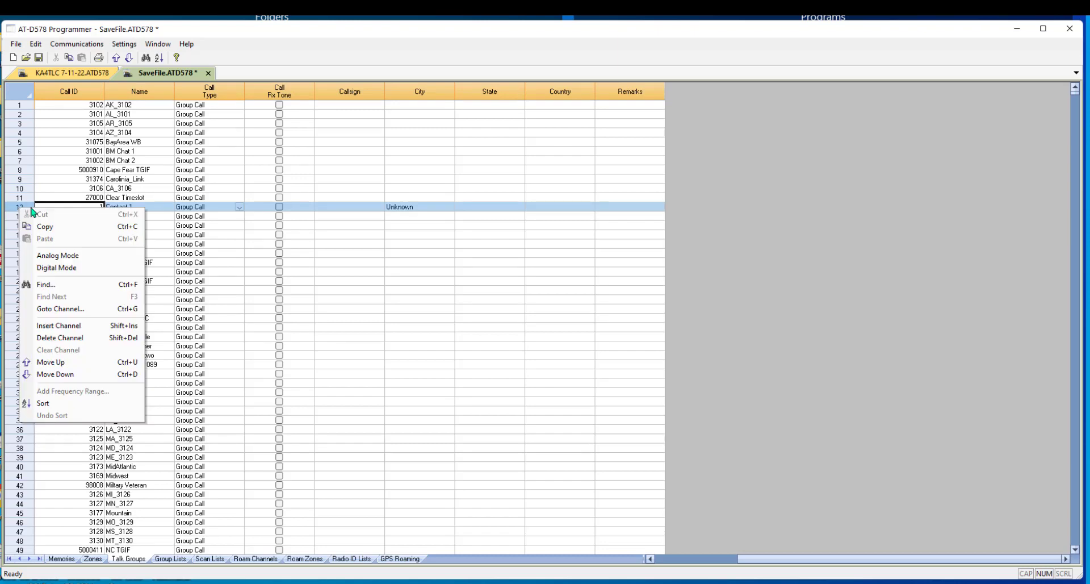
left_click(71, 338)
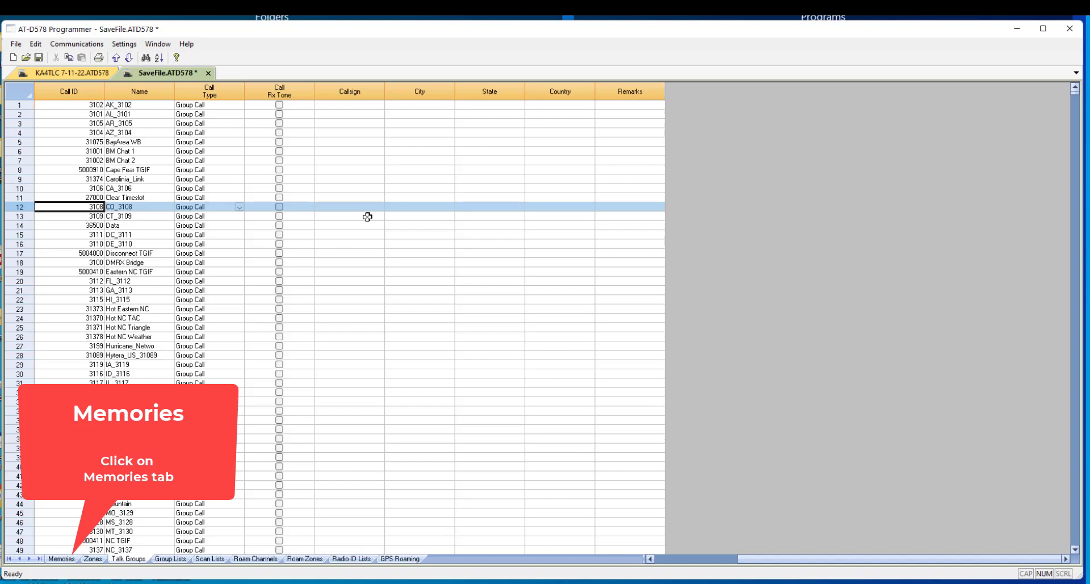
Show the memory channels in Digital Mode so only the digital columns are listed.
left_click(61, 559)
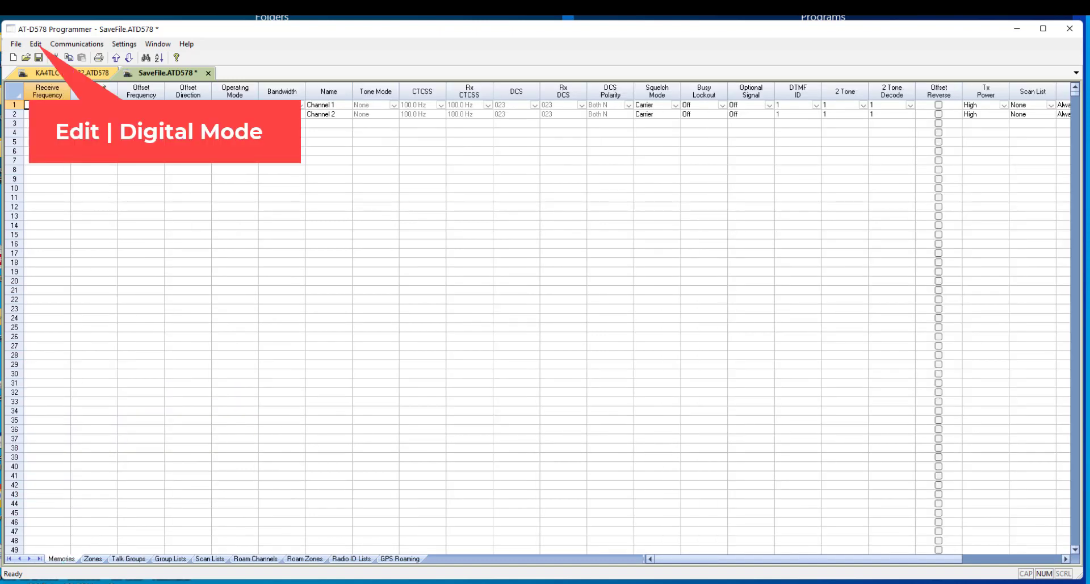
left_click(31, 46)
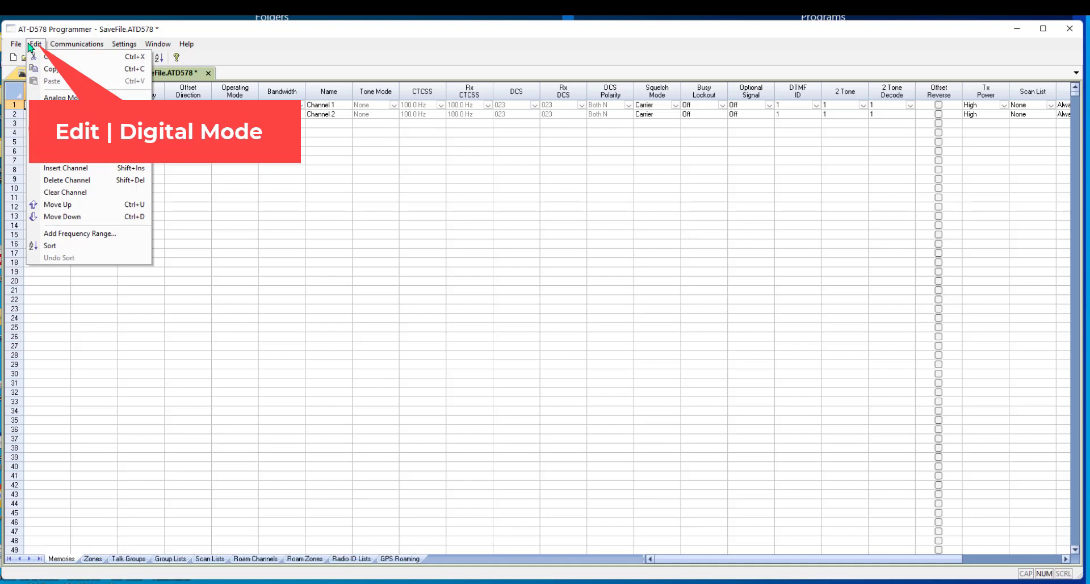
left_click(45, 108)
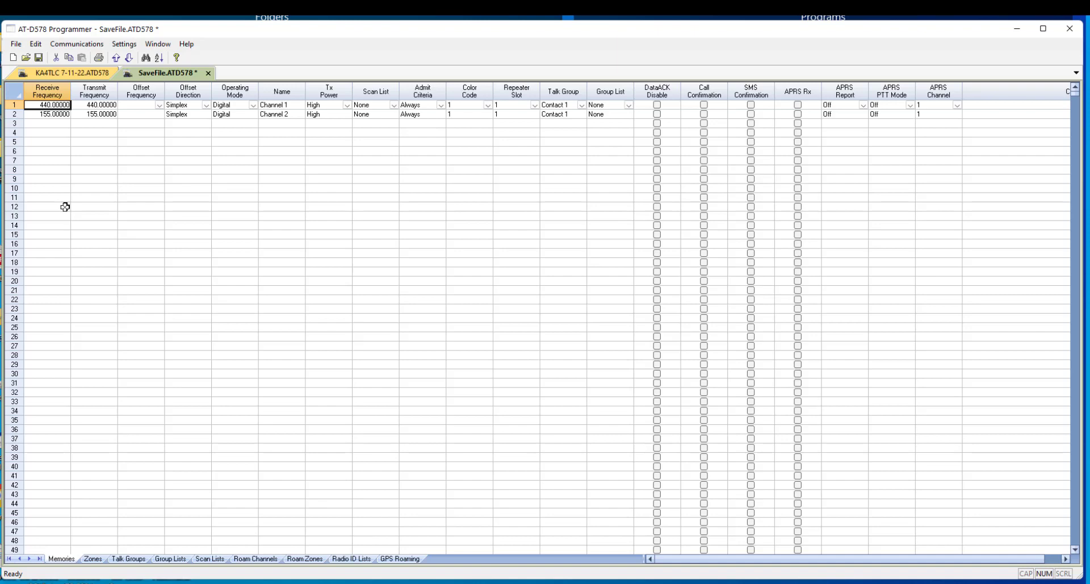
Search the external DMR repeater list for LaGrange, Georgia, United States and add the found repeaters to the memories from channel 3.
left_click(15, 44)
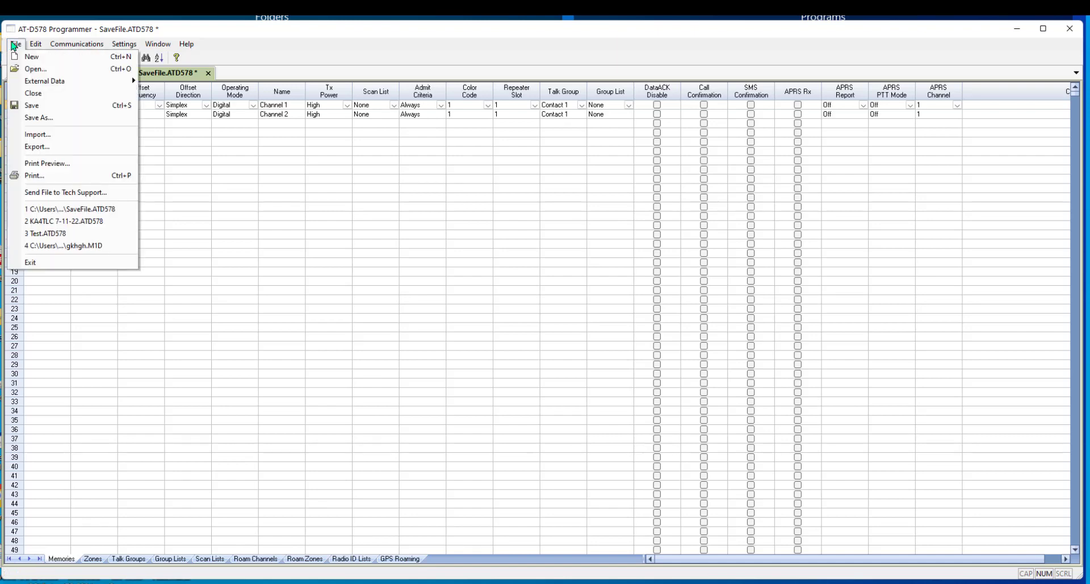
mouse_move(15, 86)
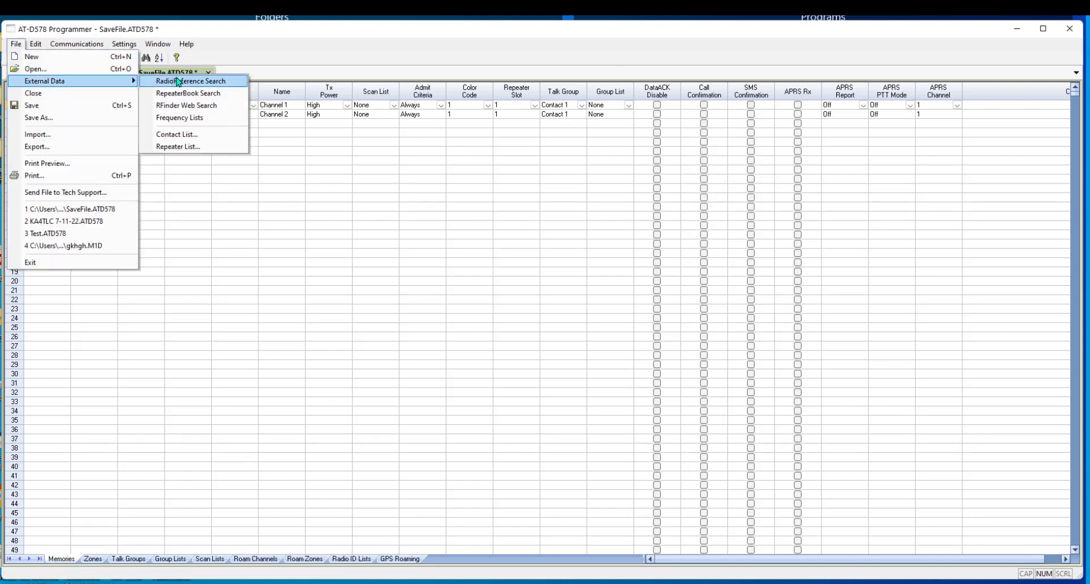
left_click(199, 147)
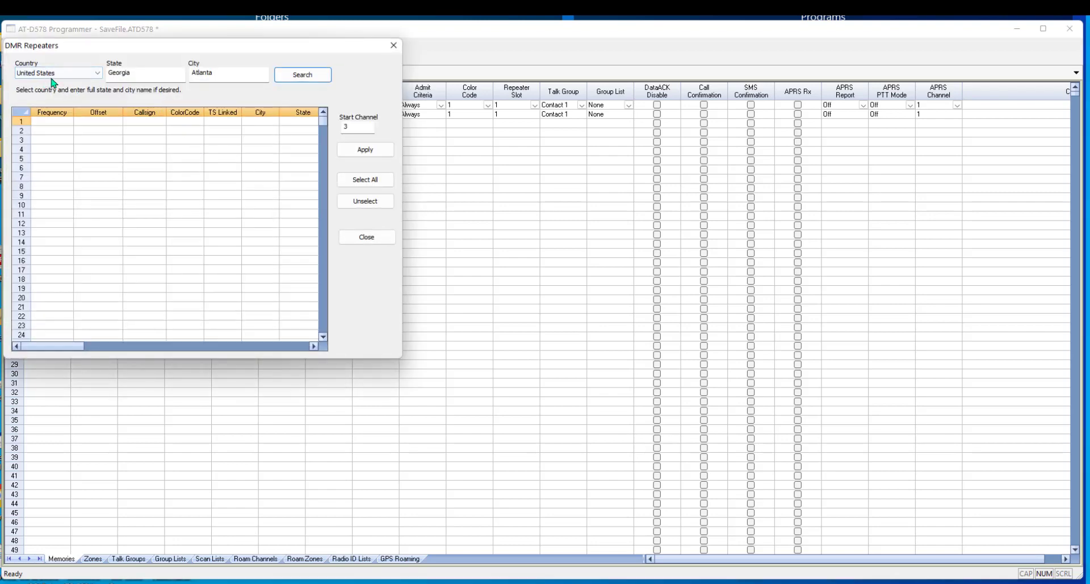
left_click_drag(217, 77, 172, 73)
type("LAGrange")
left_click(295, 76)
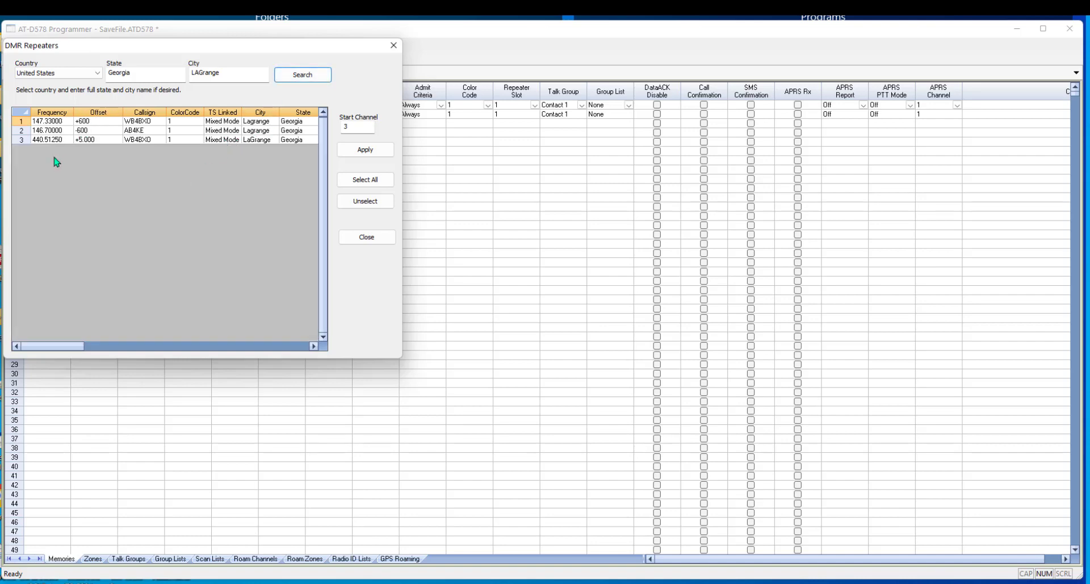
left_click(358, 151)
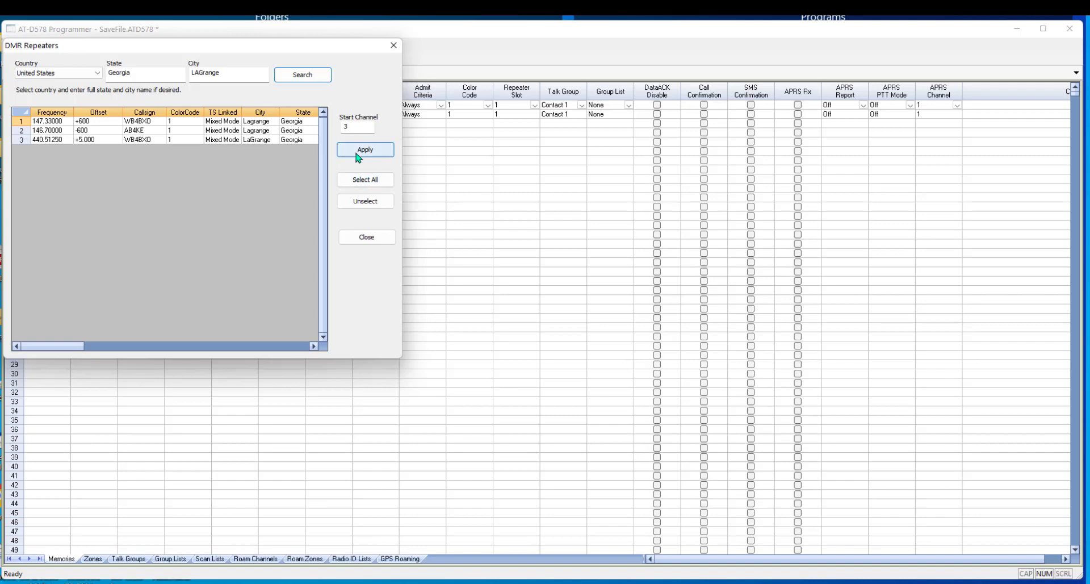
left_click(393, 47)
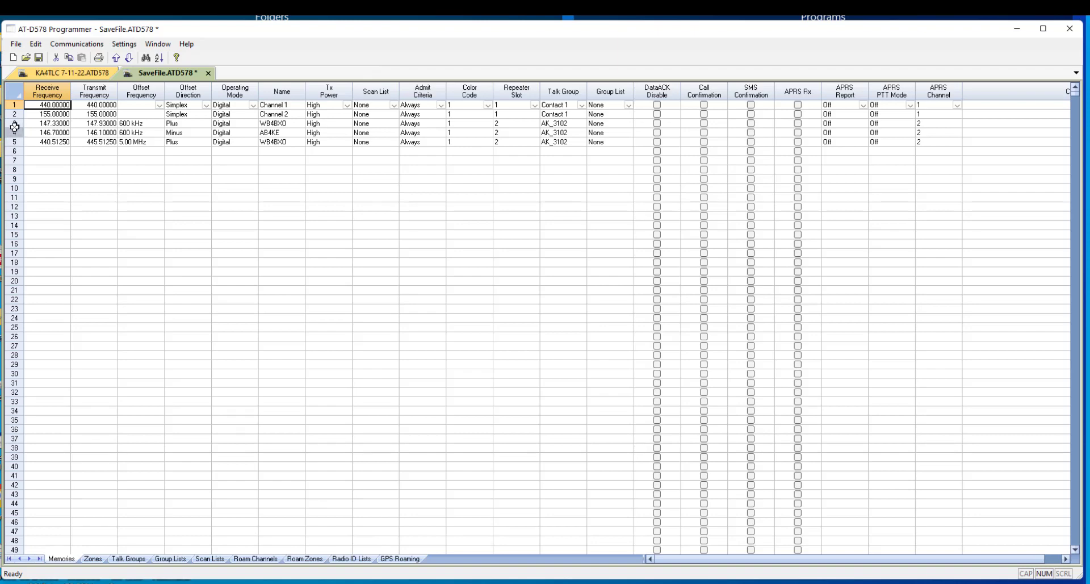
Copy the 147.33000 repeater in memory channel 3 and paste it into channels 9 through 13.
left_click(15, 123)
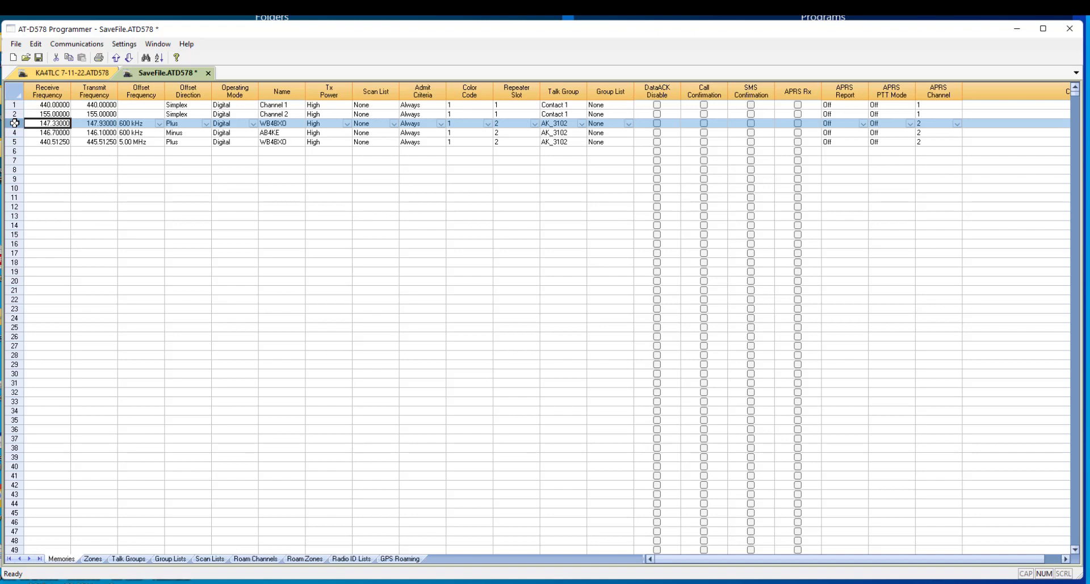
right_click(15, 123)
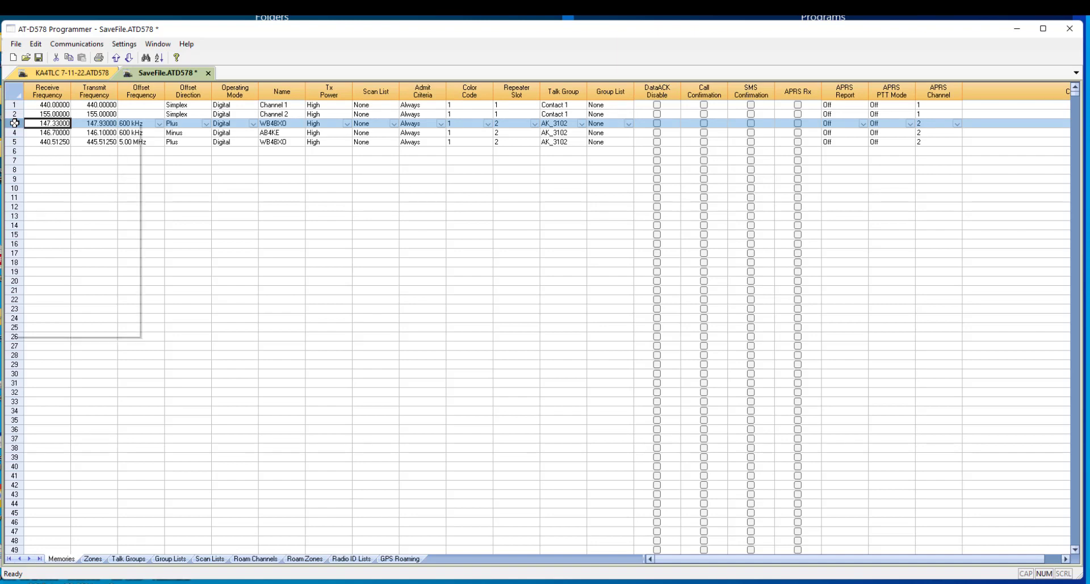
left_click(51, 146)
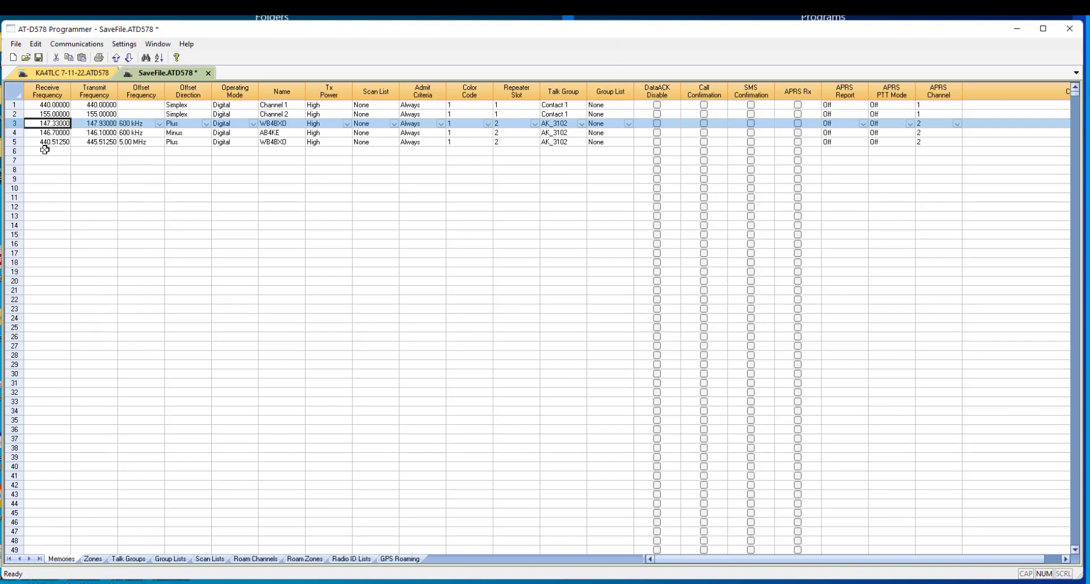
left_click(18, 179)
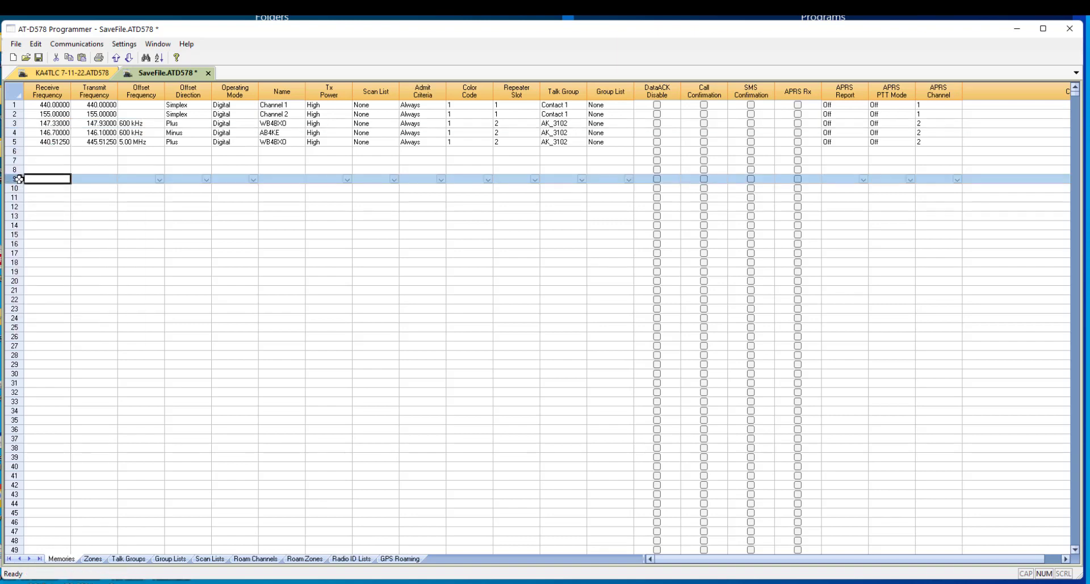
right_click(19, 179)
left_click(24, 208)
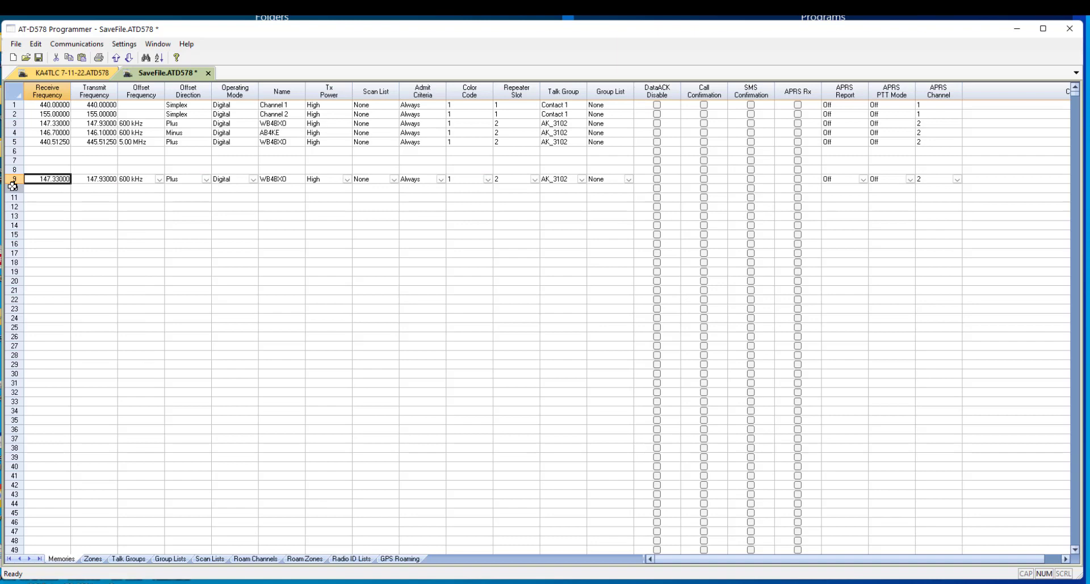
left_click(15, 188)
right_click(15, 188)
left_click(26, 220)
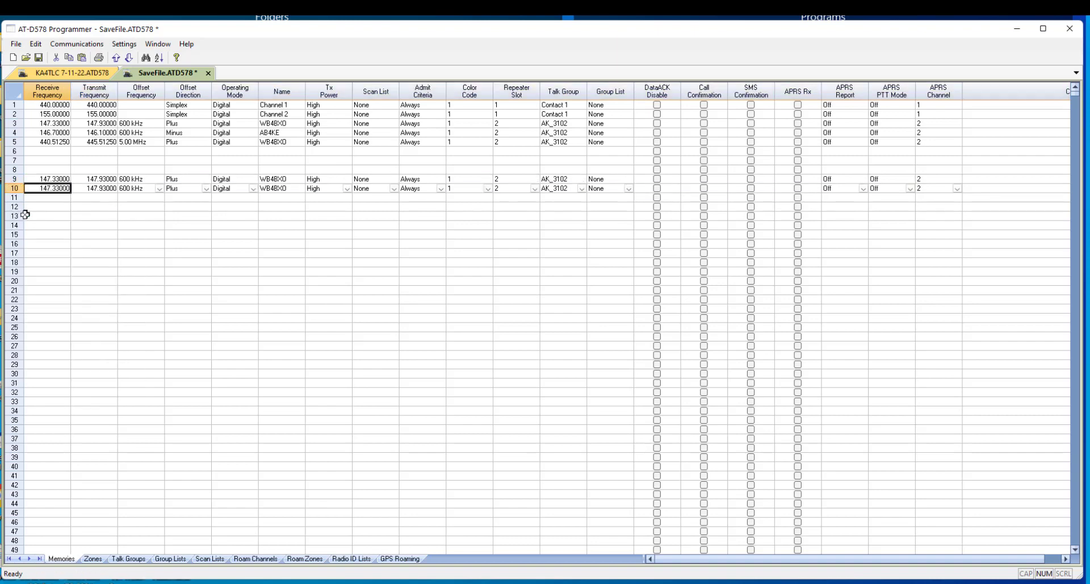
left_click(21, 197)
right_click(21, 197)
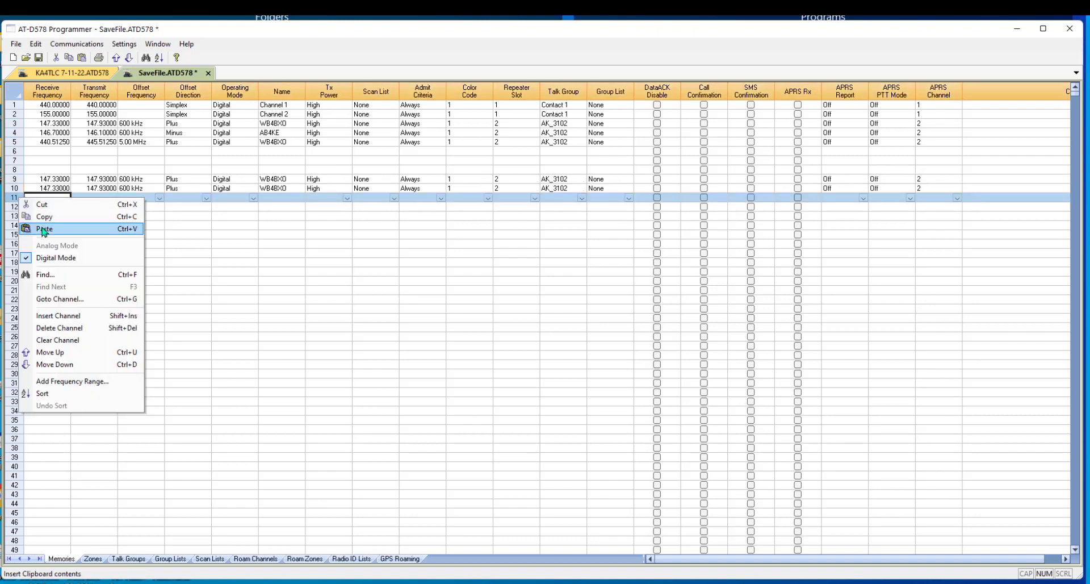
left_click(41, 228)
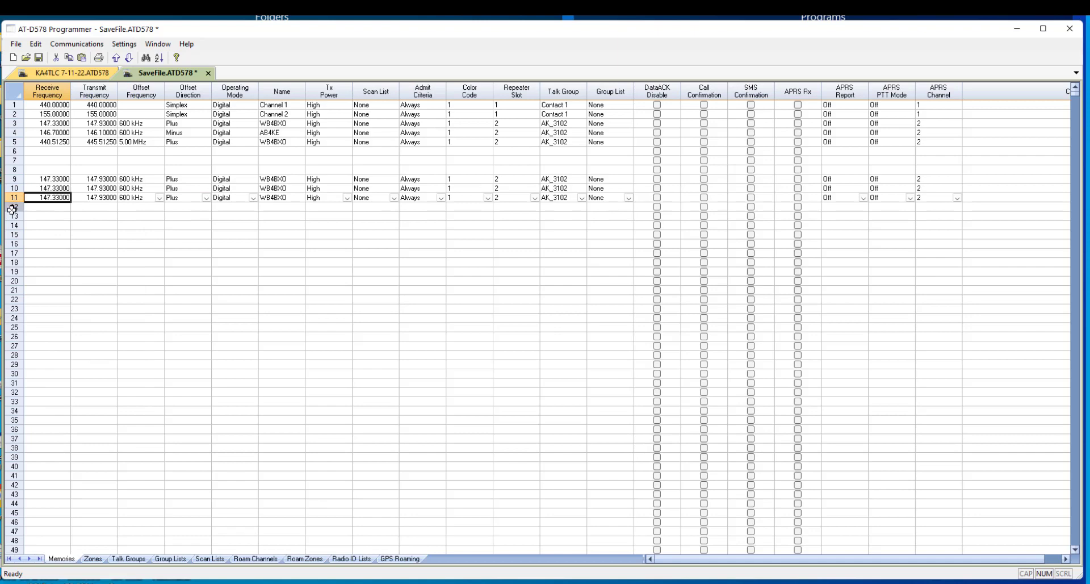
left_click(13, 206)
right_click(13, 206)
left_click(37, 240)
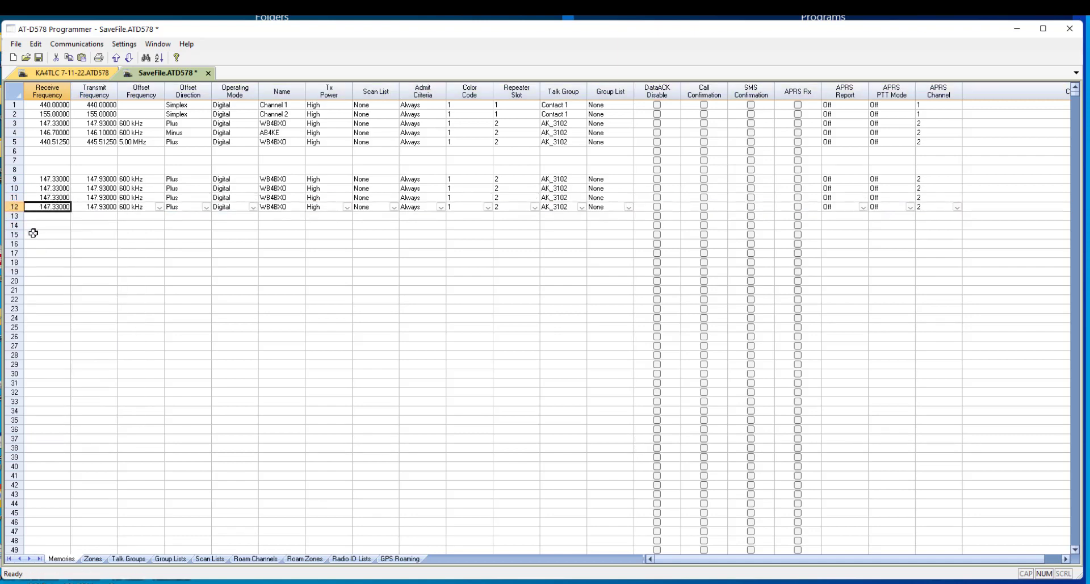
left_click(14, 216)
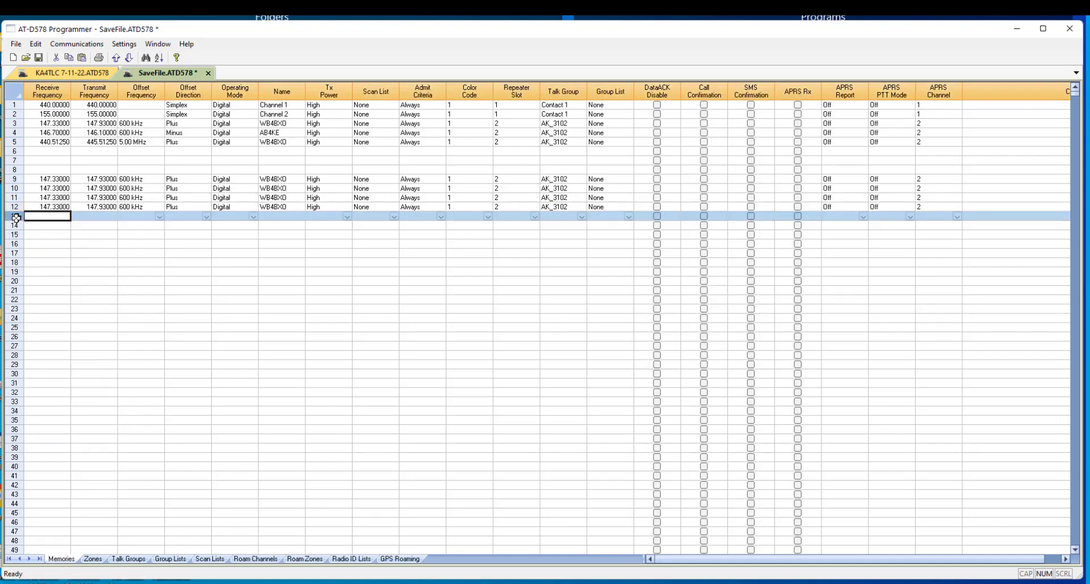
right_click(15, 217)
left_click(50, 249)
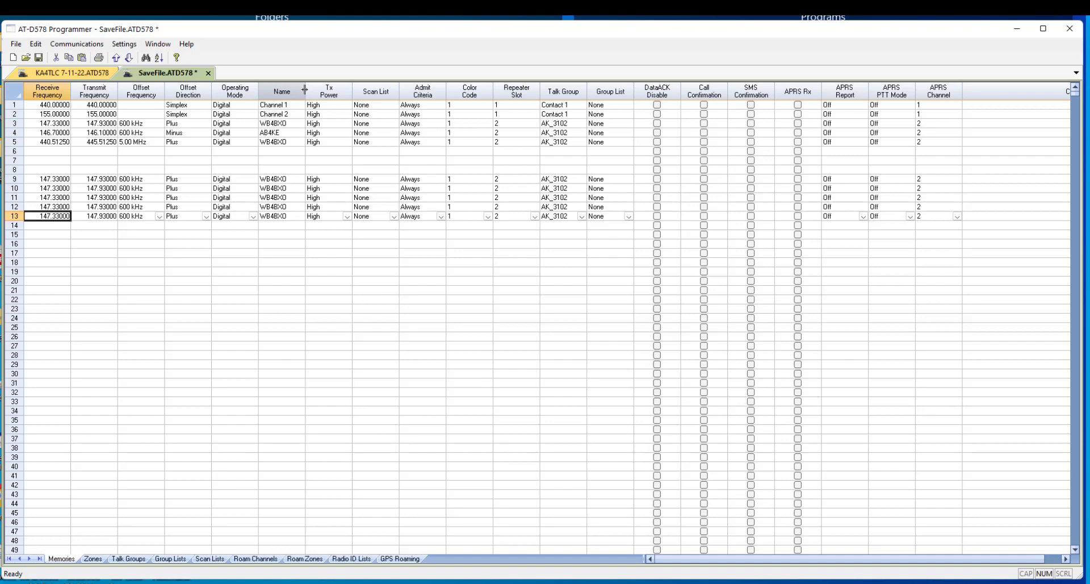
Widen the Name column slightly, then assign the Cape Fear TGIF talk group to channel 9 and name the channel Cape Fear.
left_click_drag(305, 89, 310, 90)
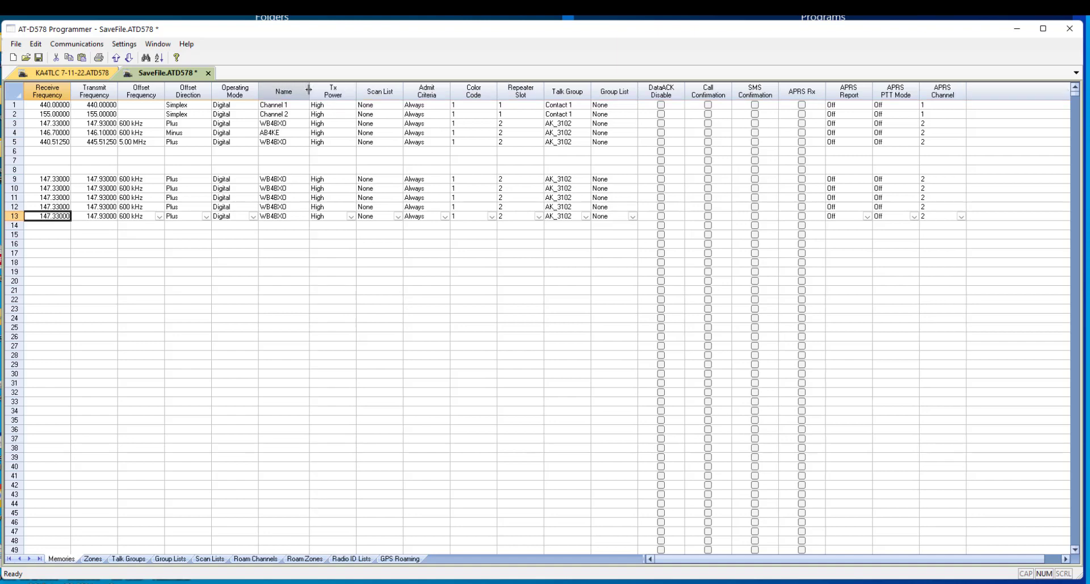
left_click(580, 178)
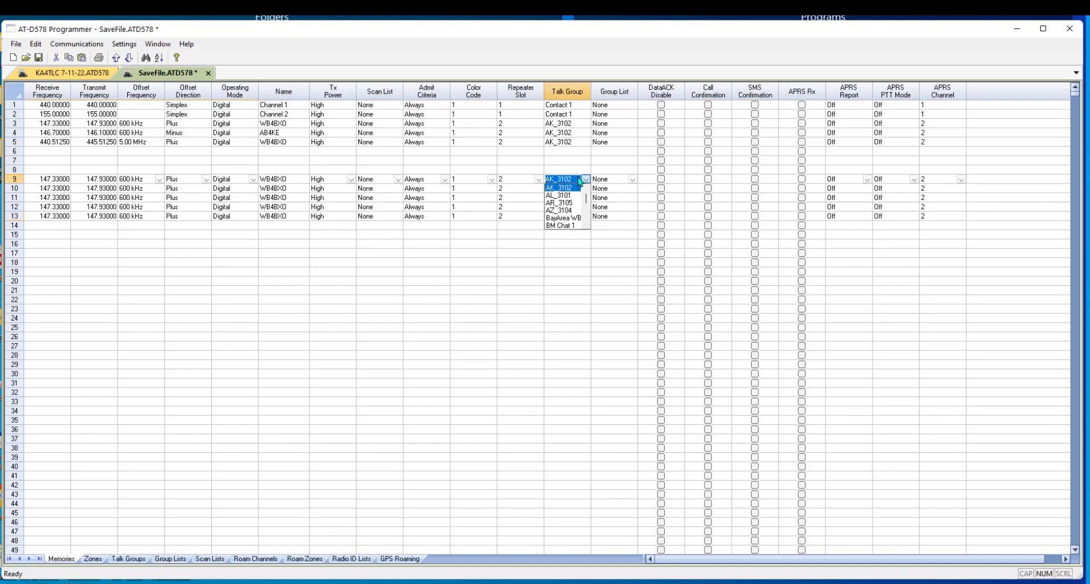
left_click(586, 226)
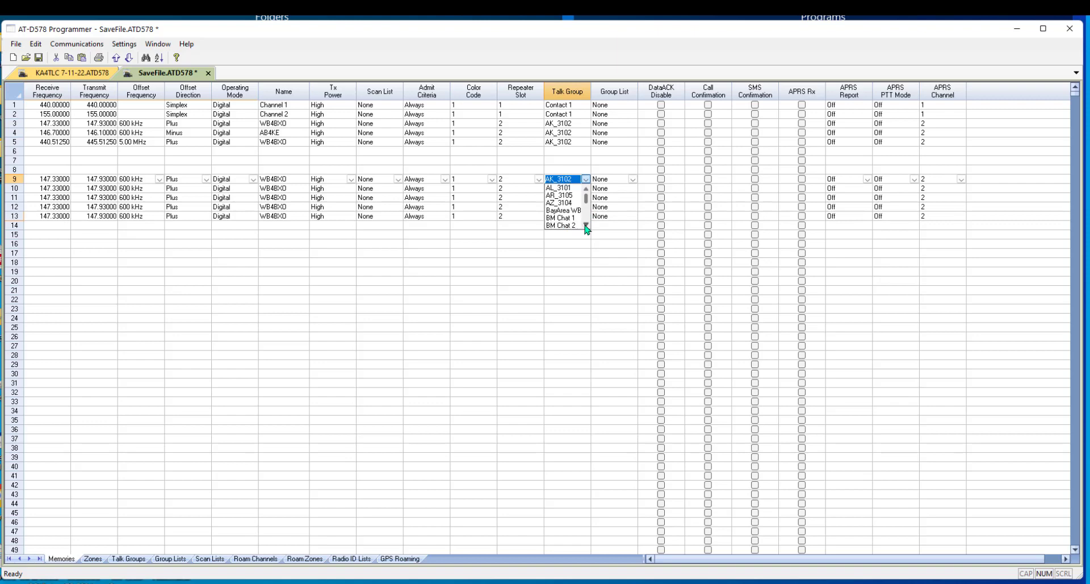
left_click(587, 226)
left_click(587, 227)
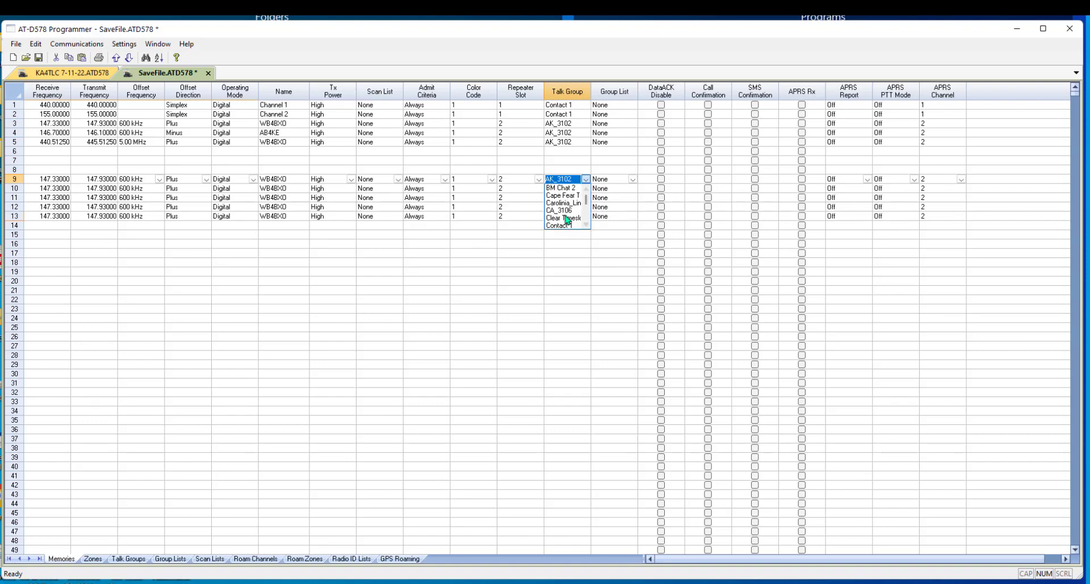
left_click(566, 195)
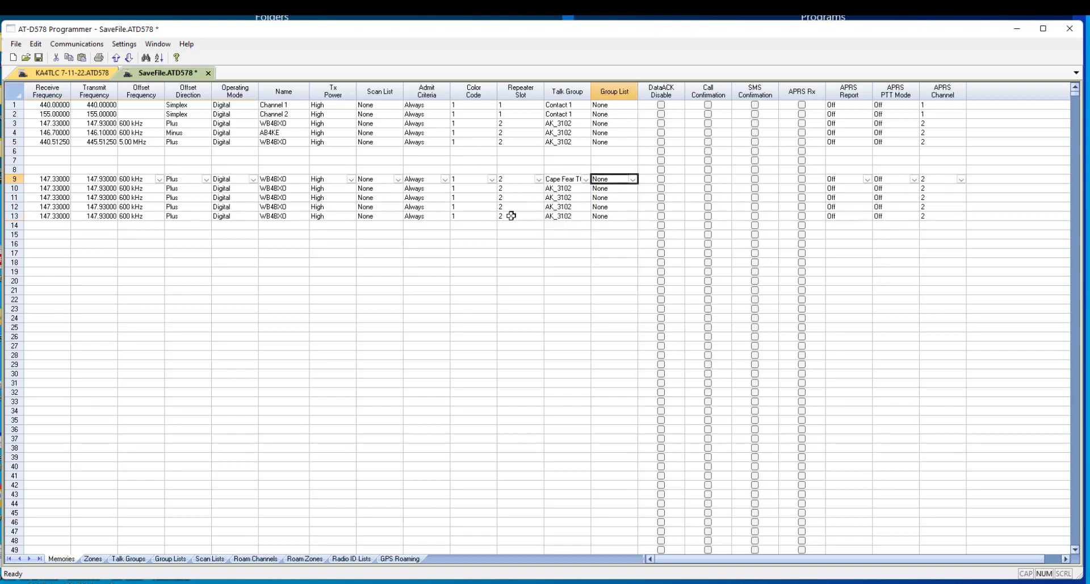
double_click(282, 178)
type("Cape Fear")
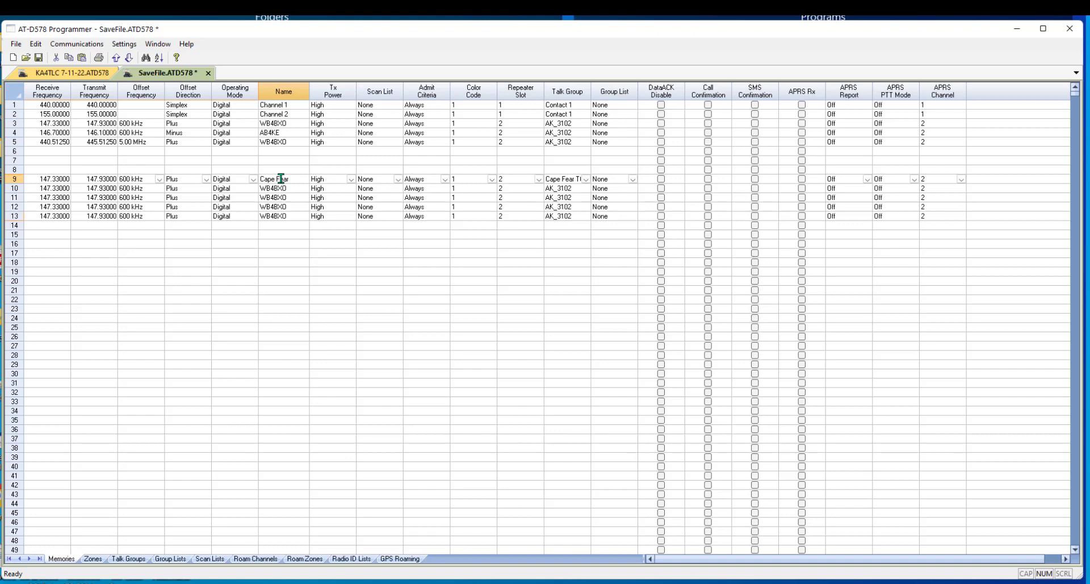
Assign the AR_3105 talk group to channel 10 and name the channel Arkansas 3105.
left_click(581, 191)
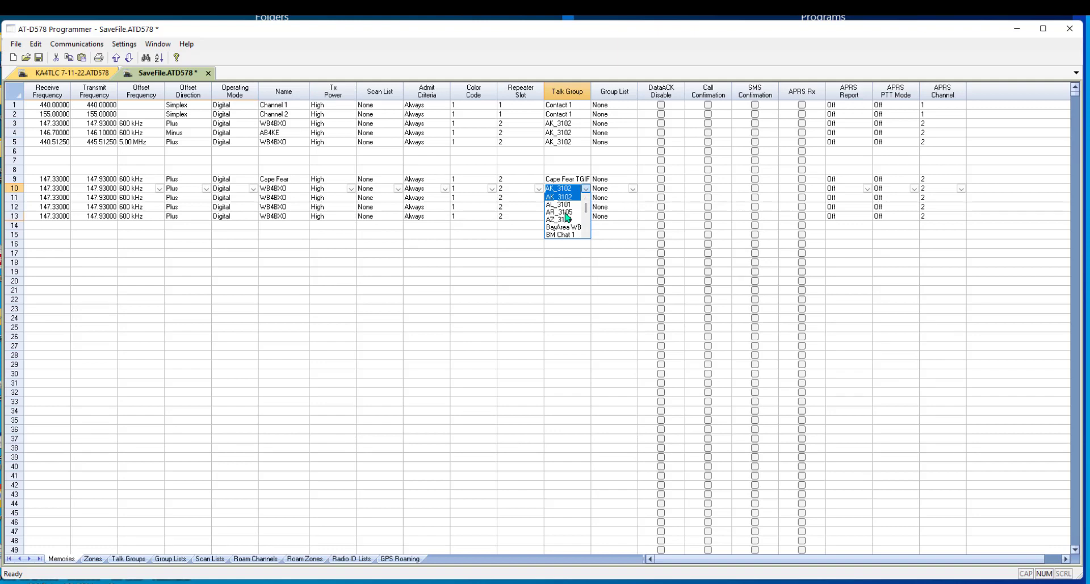
left_click(565, 212)
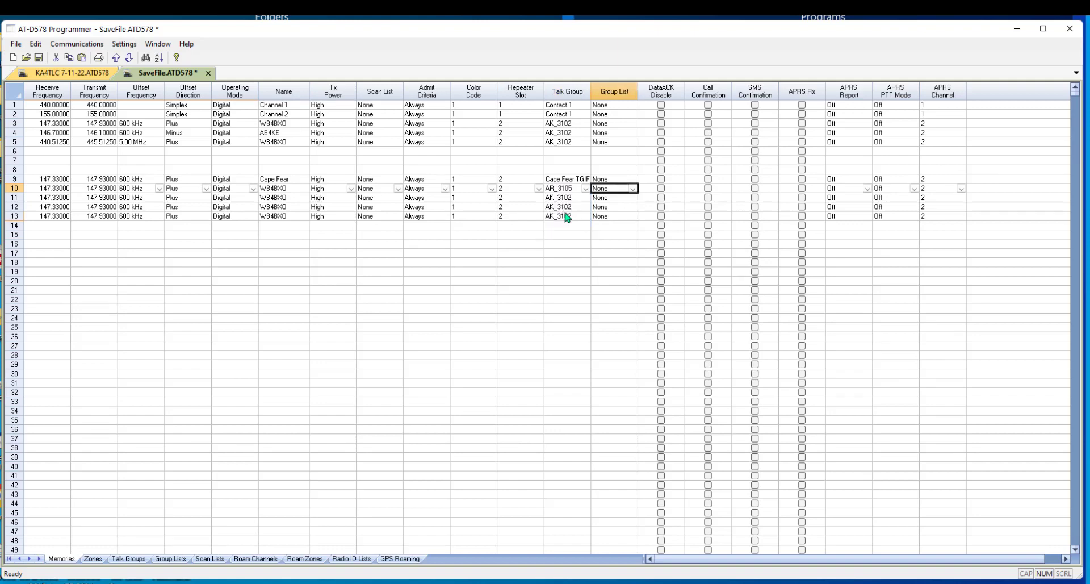
left_click(287, 189)
left_click(288, 189)
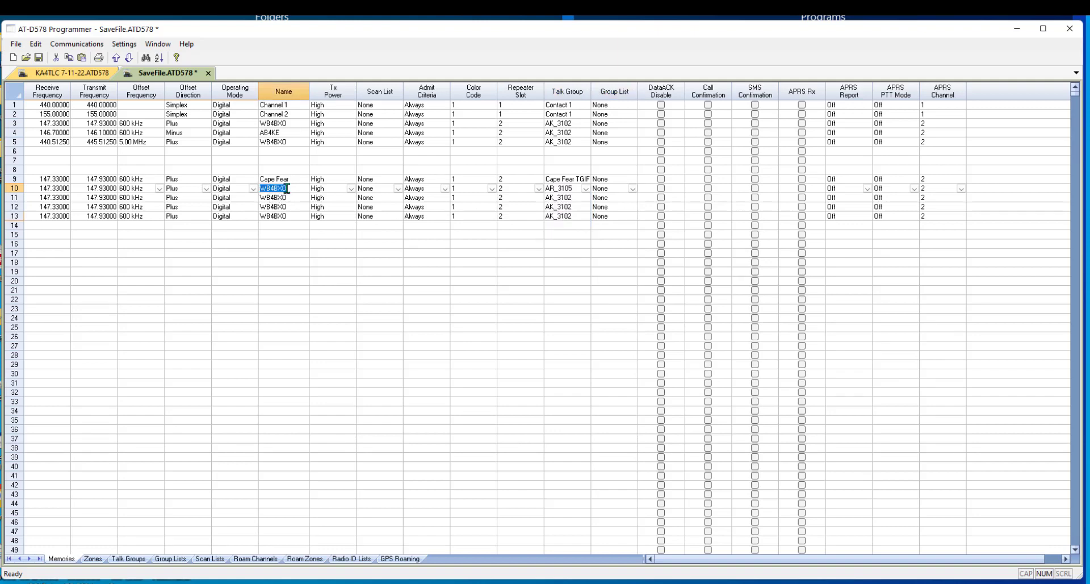
type("Arkansas 3105")
Assign talk group AL_3101 to channel 11, naming it Alabama 3101, and name channel 12 Alaska 3102.
left_click(582, 195)
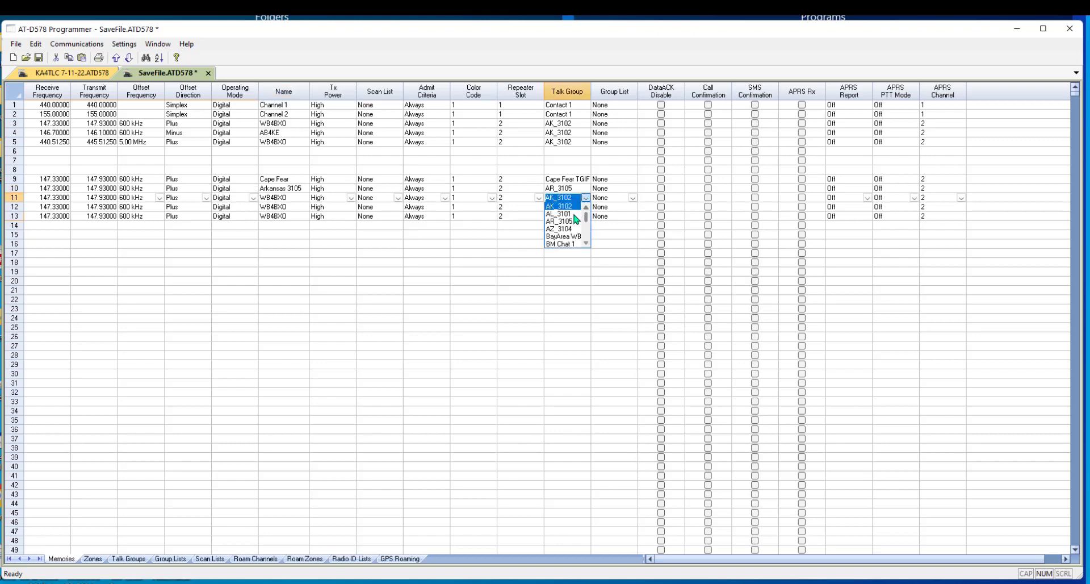
left_click(567, 214)
double_click(284, 197)
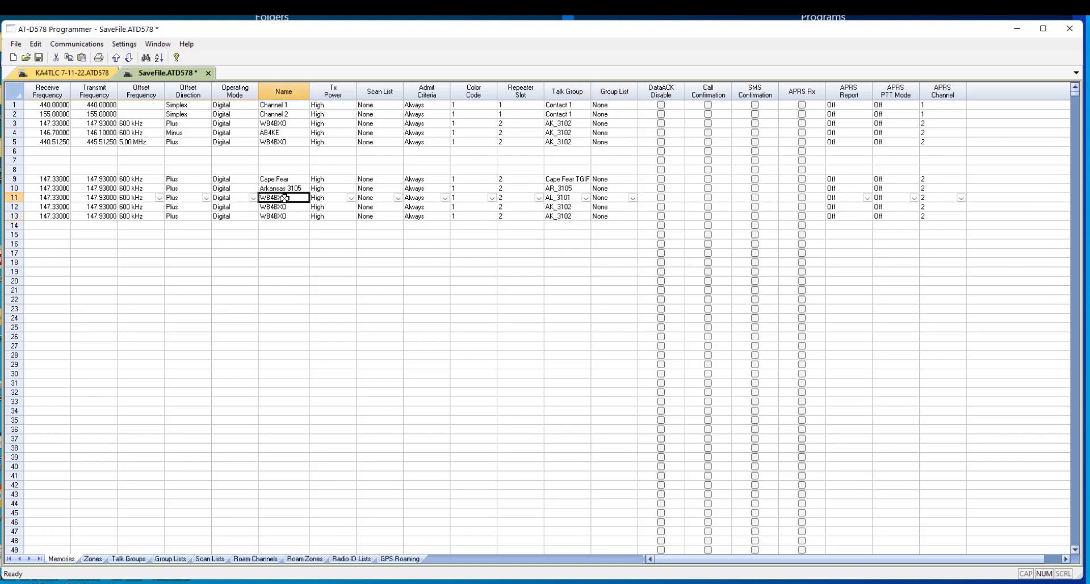
type("Alabama 3101")
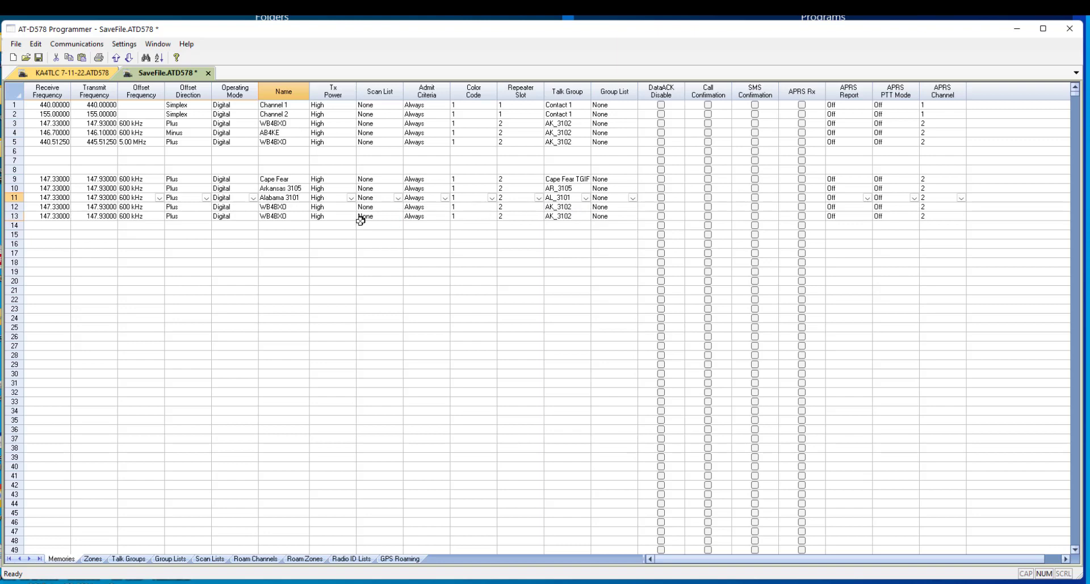
double_click(287, 207)
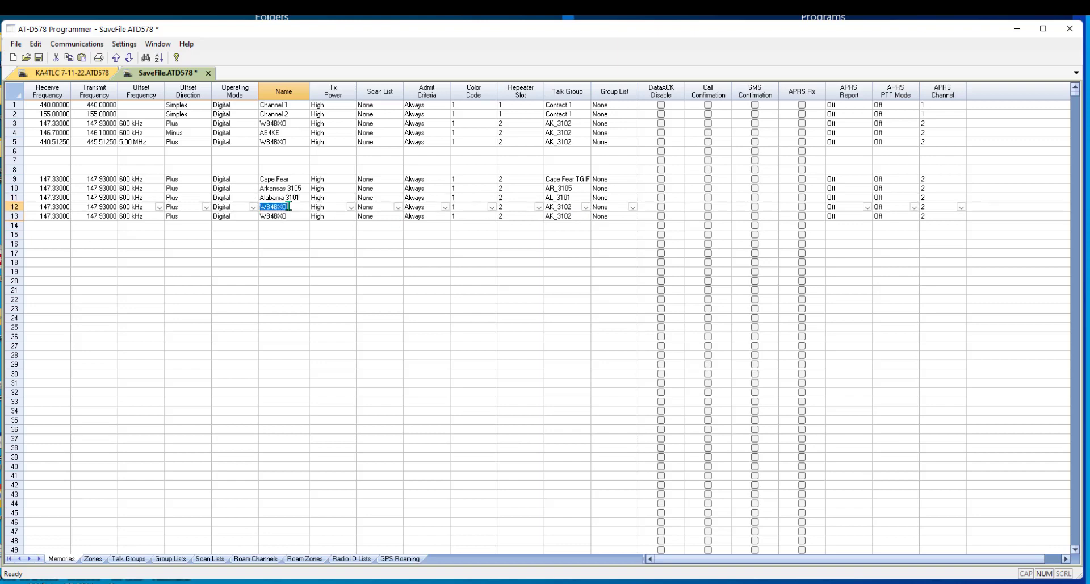
type("Alaska 3102")
Assign the World Wide talk group to channel 13 and name the channel WorldWide.
left_click(579, 218)
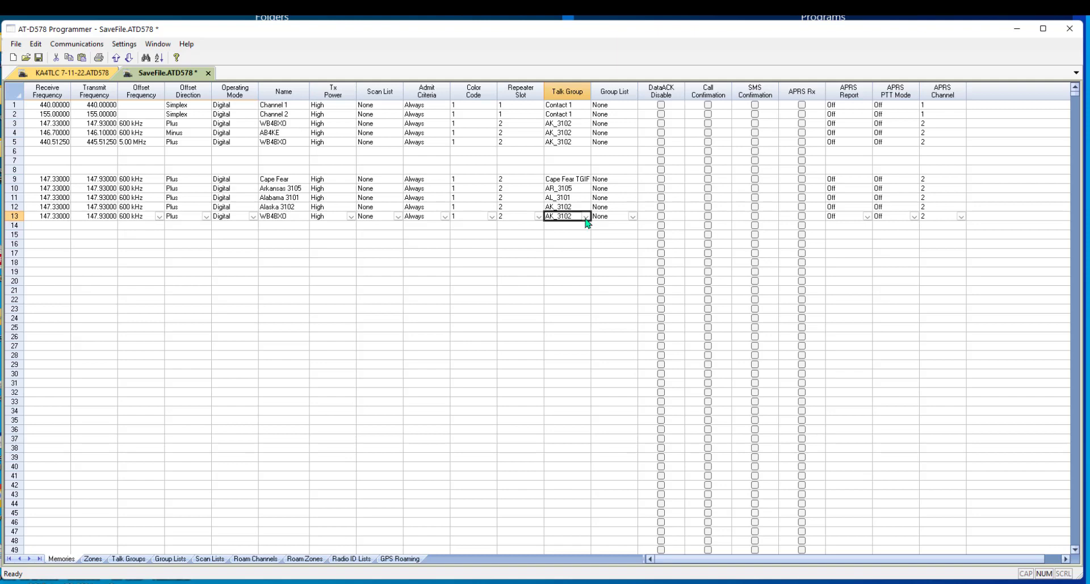
left_click(585, 216)
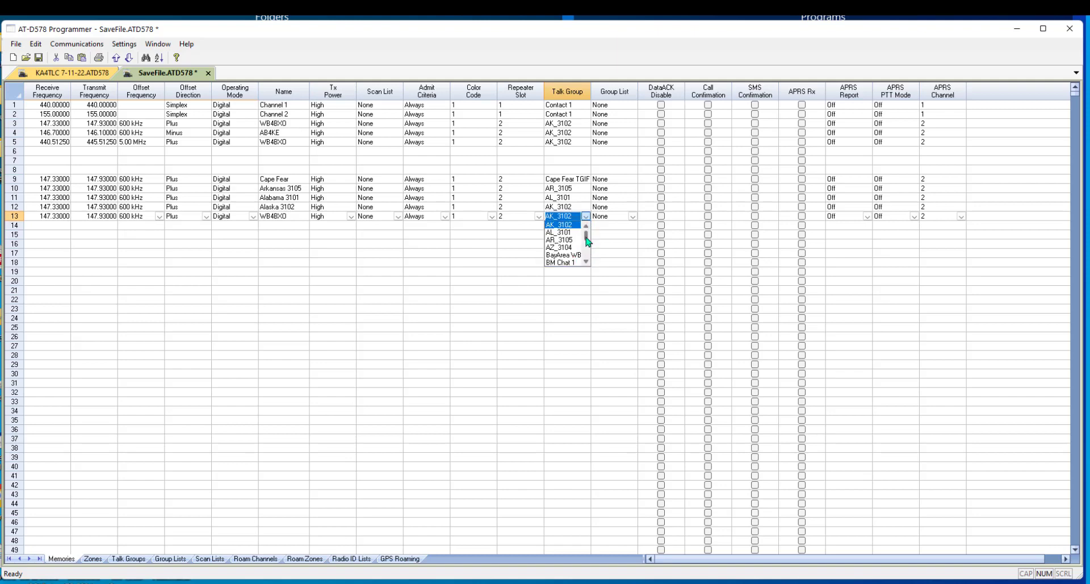
left_click_drag(586, 235, 585, 262)
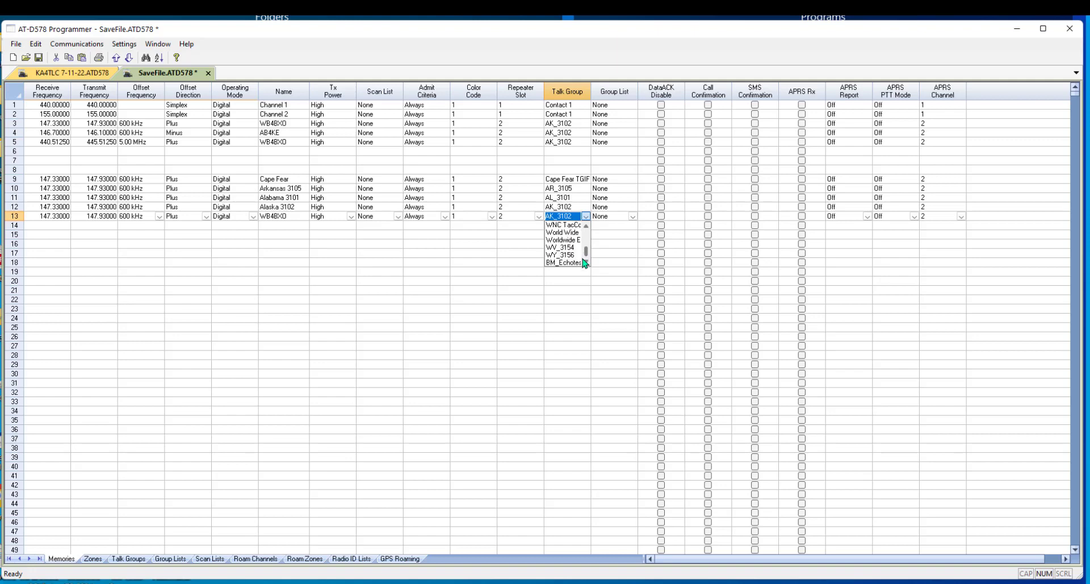
left_click(567, 232)
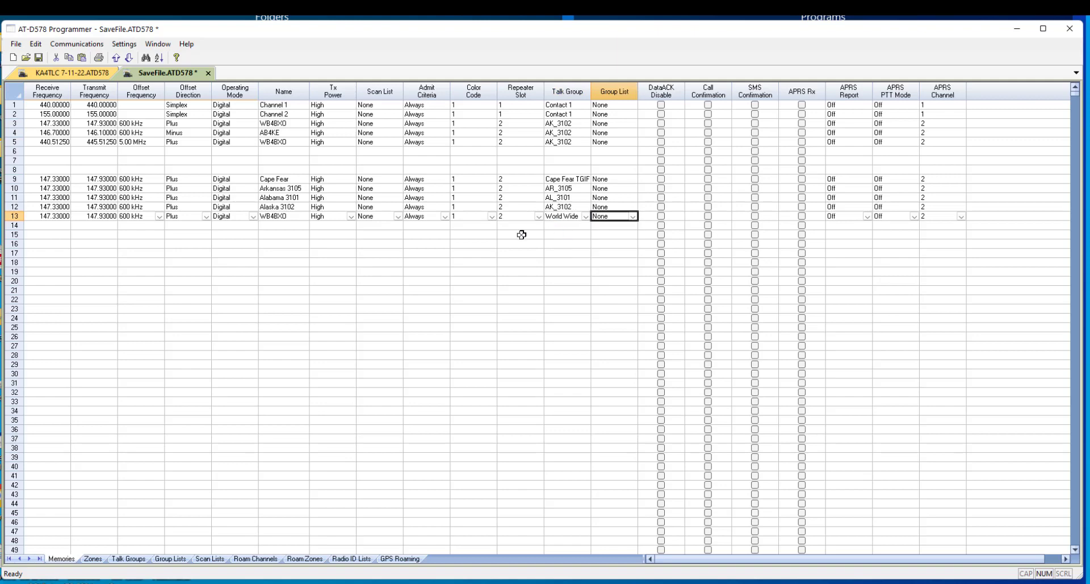
left_click(277, 216)
type("Wor")
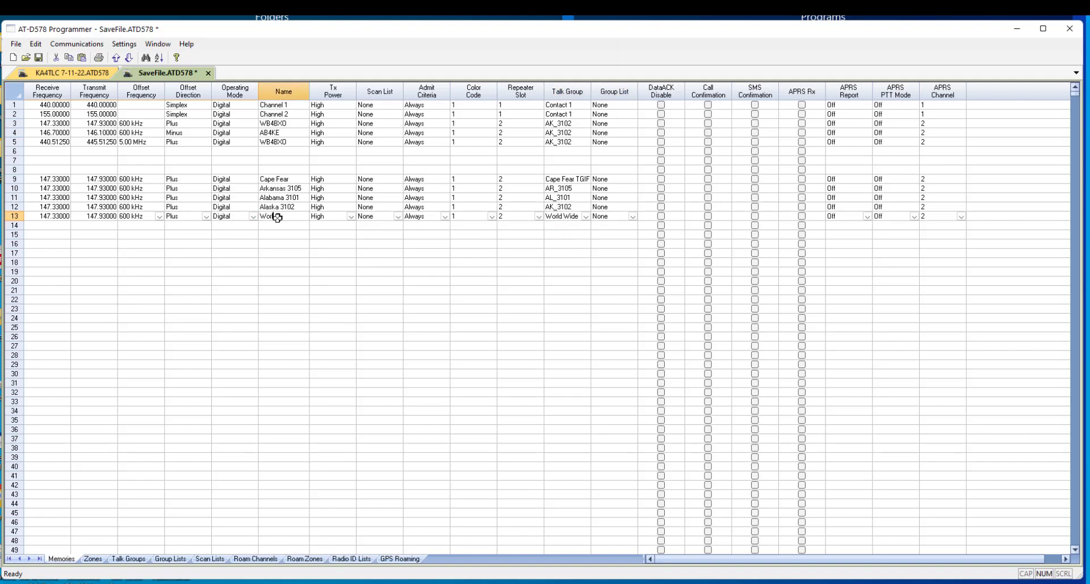
type("ld Wide")
key("Tab")
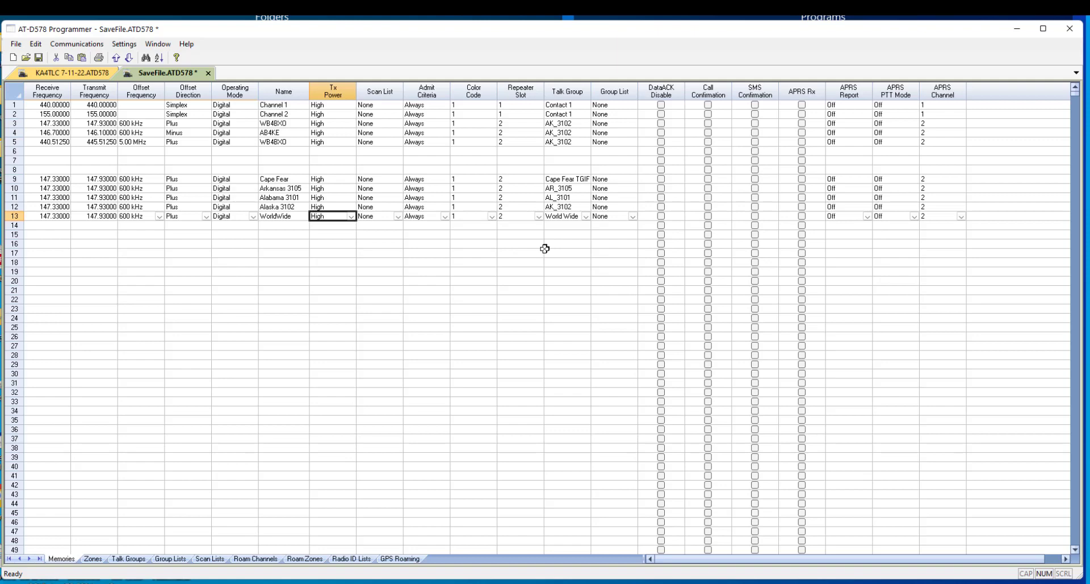
Save the radio file and create a second zone named Digital in the zones list.
left_click(93, 558)
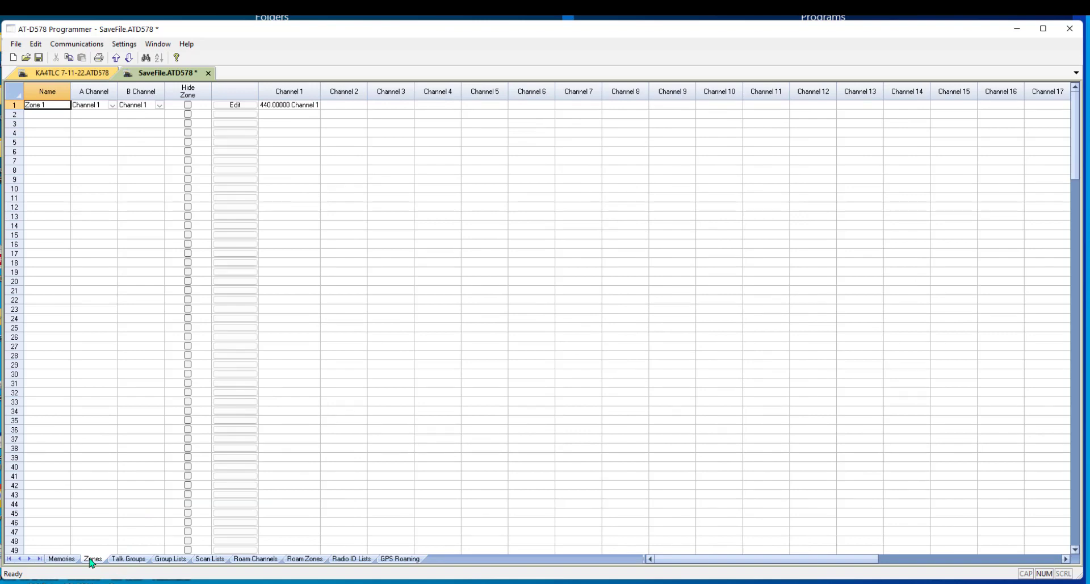
left_click(39, 57)
left_click(54, 114)
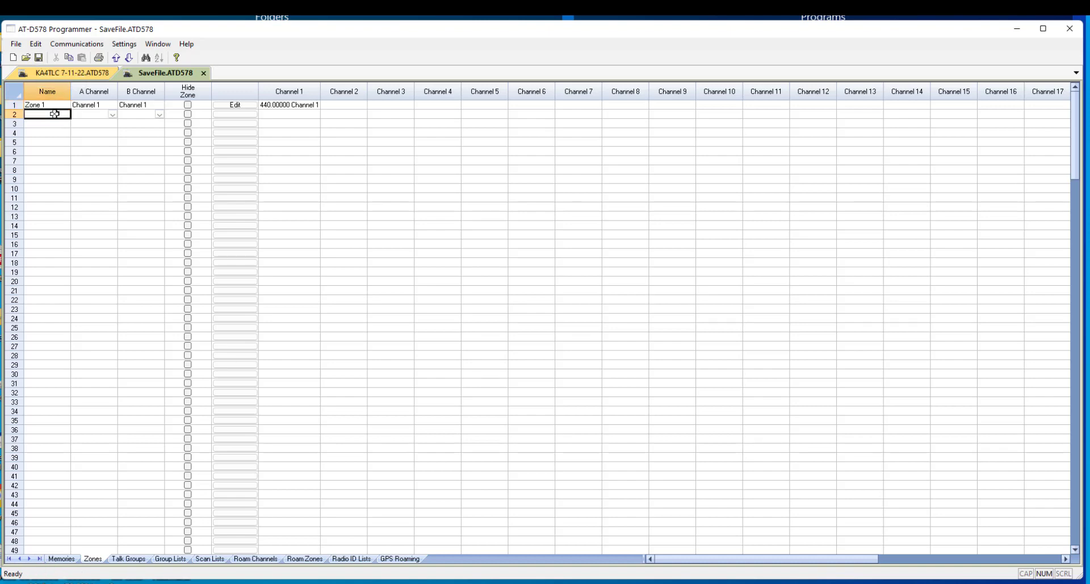
type("Digital")
left_click(108, 115)
Add the Cape Fear, Arkansas 3105, Alabama 3101, Alaska 3102 and WorldWide channels to the Digital zone.
left_click(236, 114)
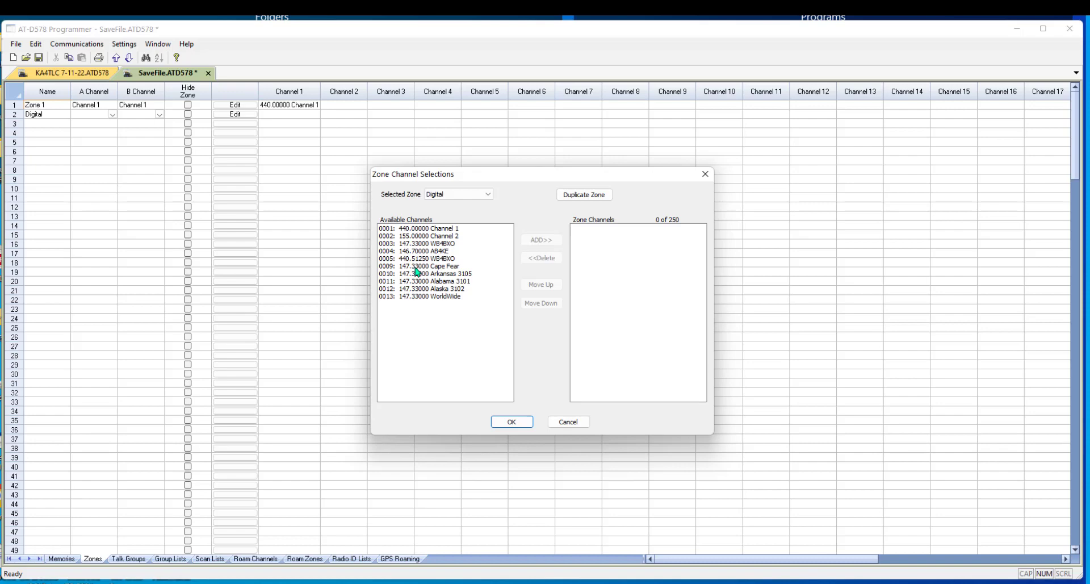
left_click(383, 265)
double_click(531, 240)
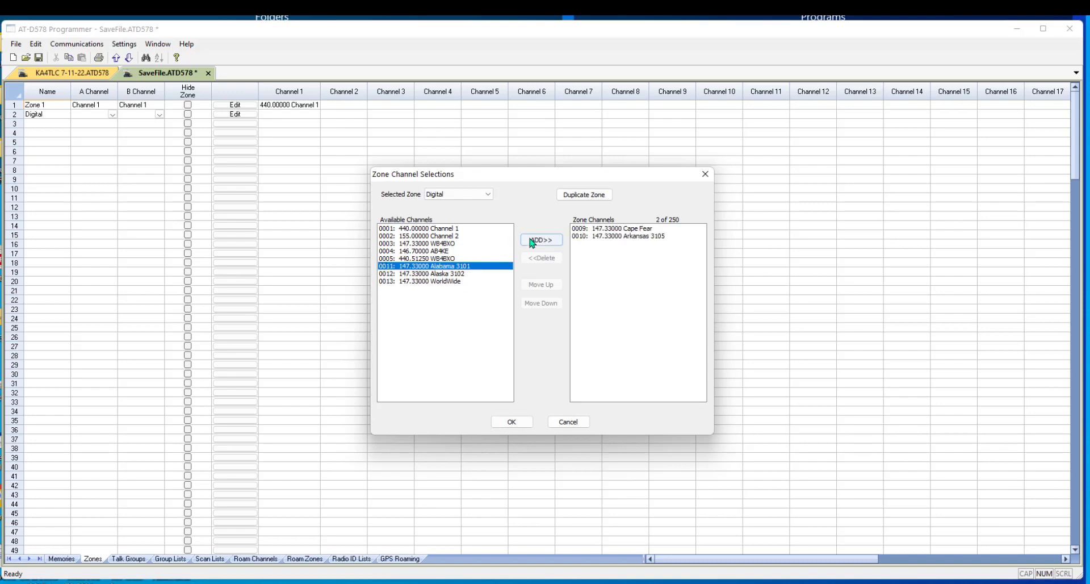
triple_click(532, 240)
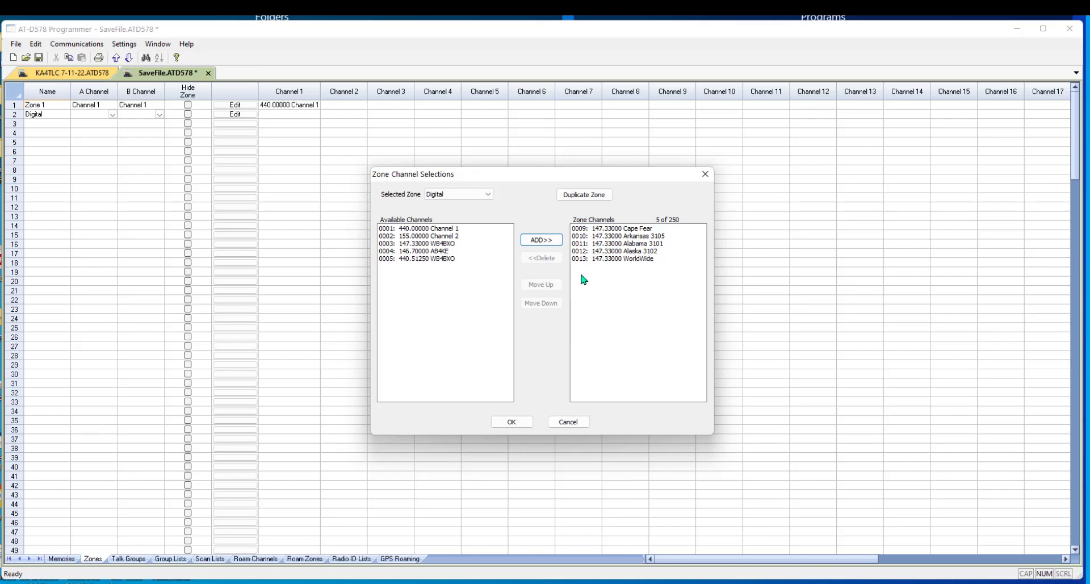
left_click(514, 422)
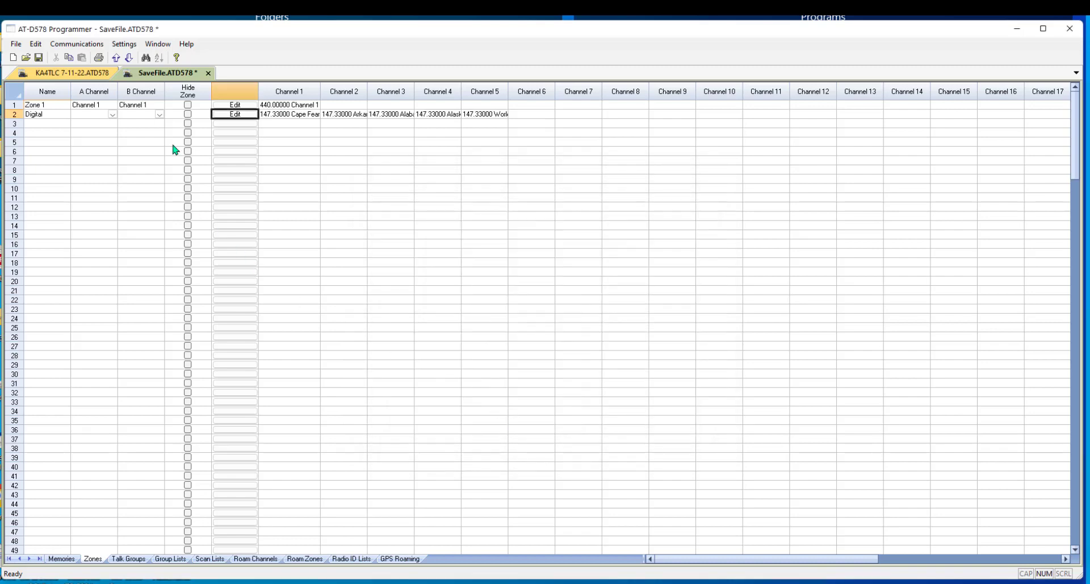
Set the Digital zone's A channel to Alabama 3101 and its B channel to Cape Fear.
left_click(113, 114)
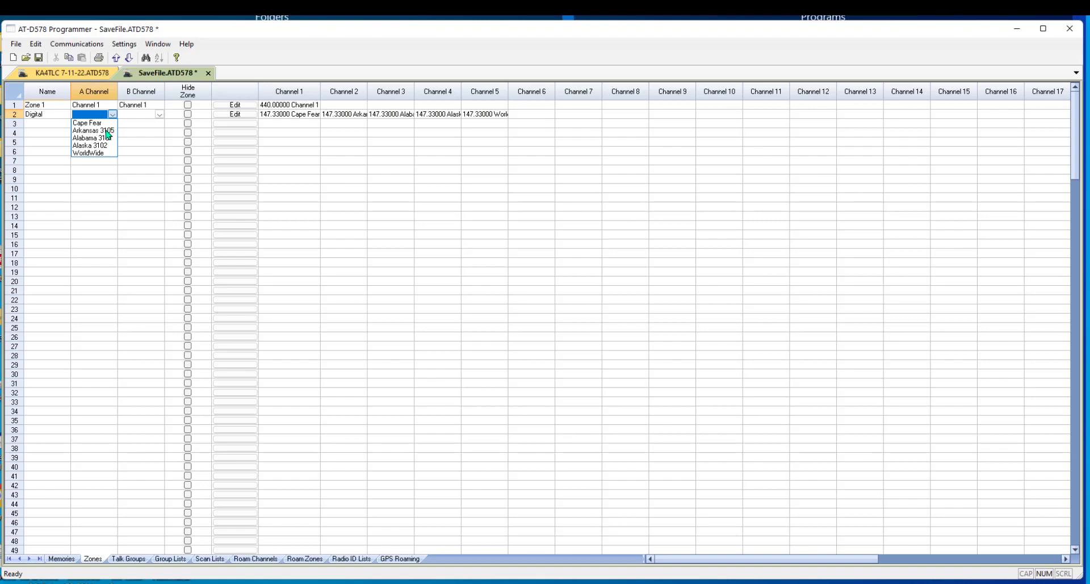
left_click(102, 138)
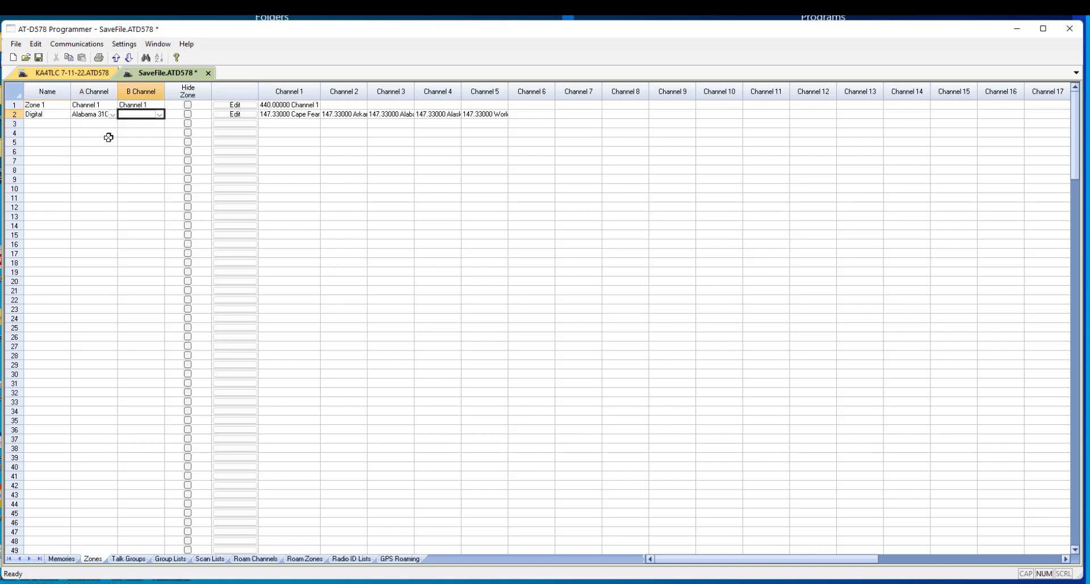
left_click(160, 115)
left_click(151, 123)
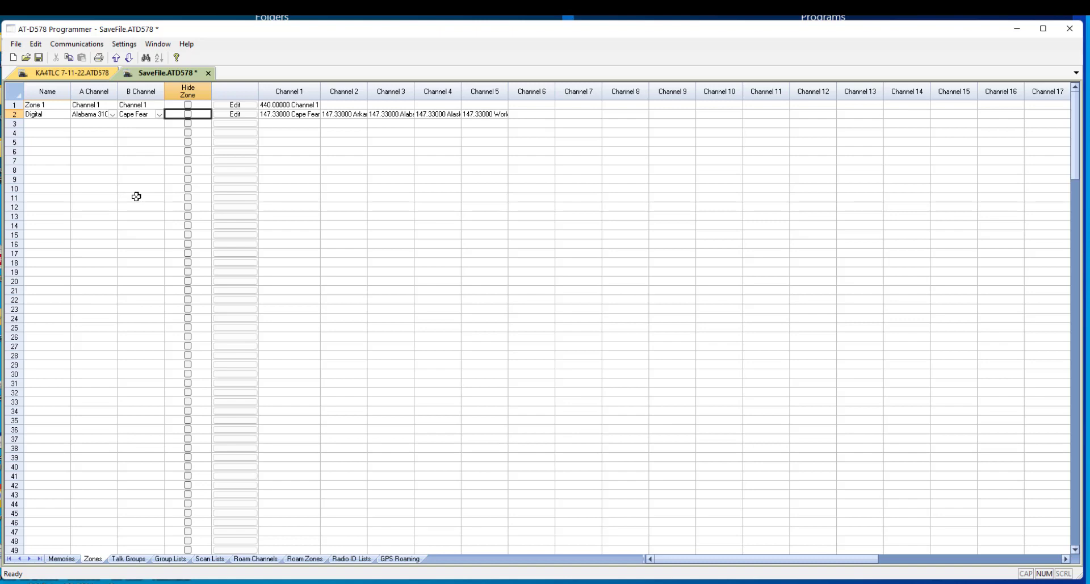
left_click(38, 58)
Review the file's radio ID list, talk groups, memory channels and zones in turn.
left_click(362, 561)
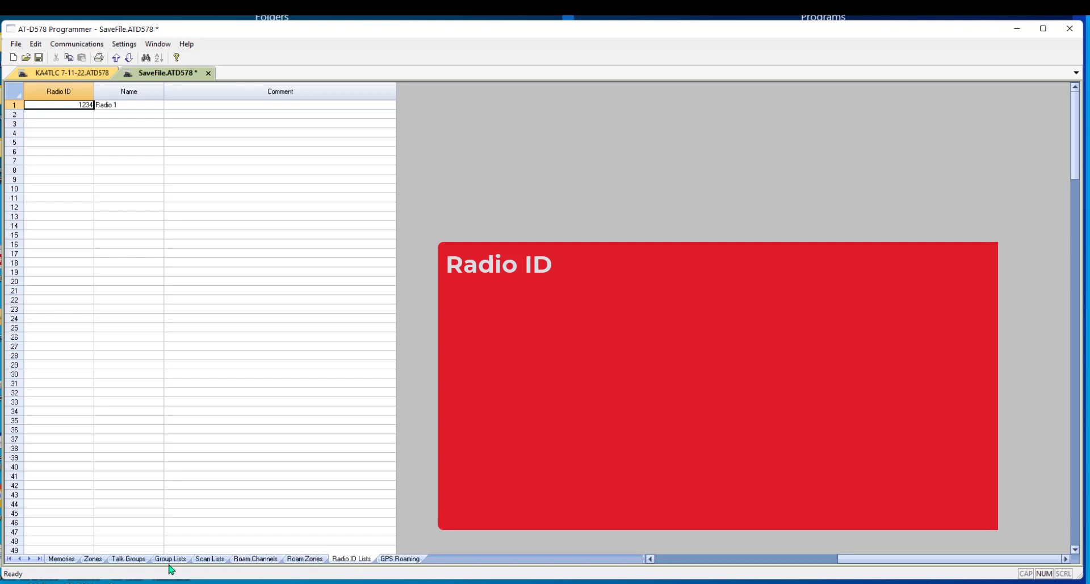
left_click(126, 559)
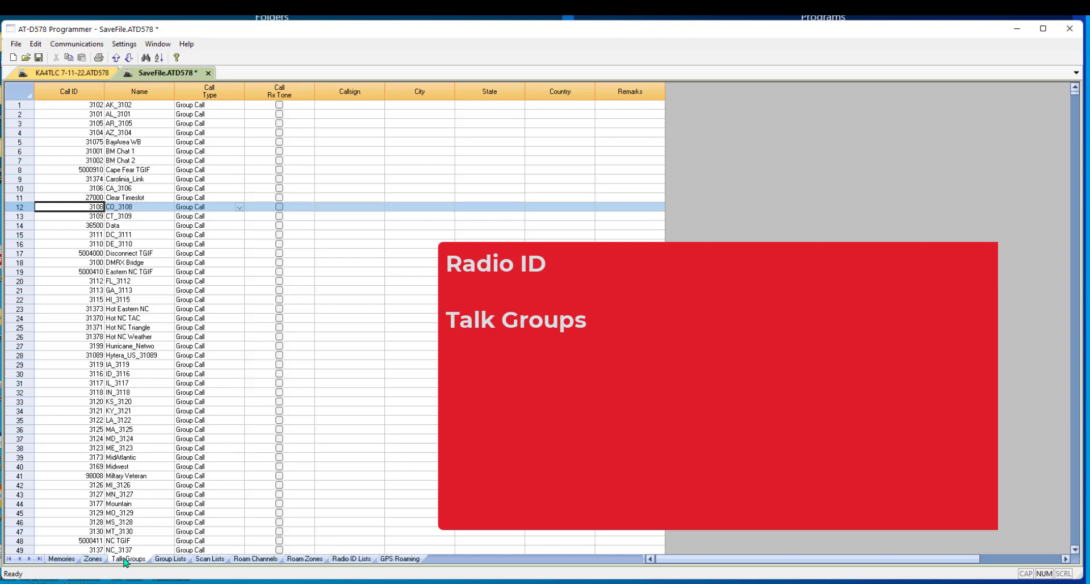
left_click(61, 559)
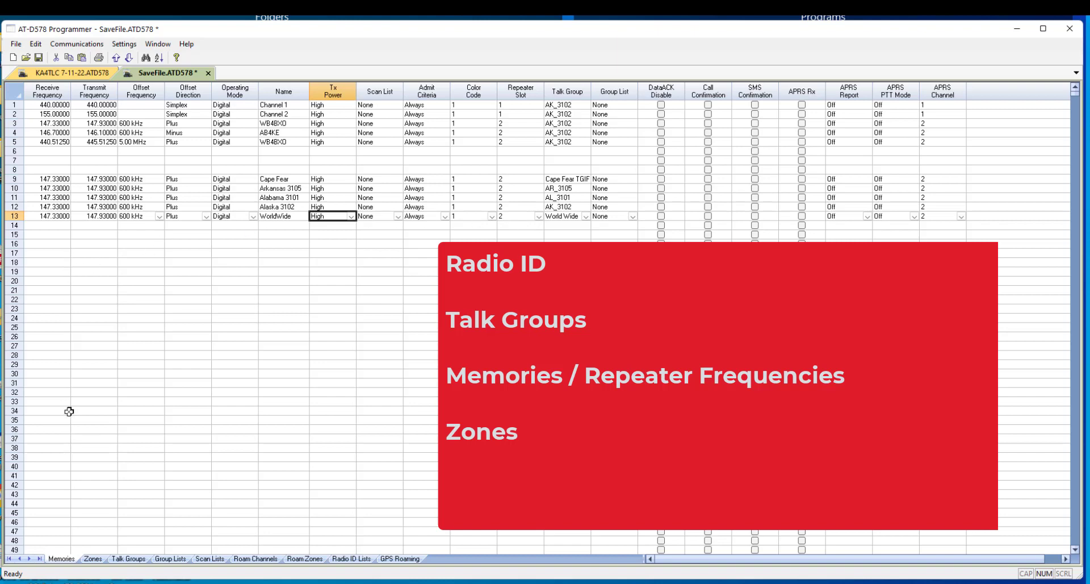
left_click(93, 558)
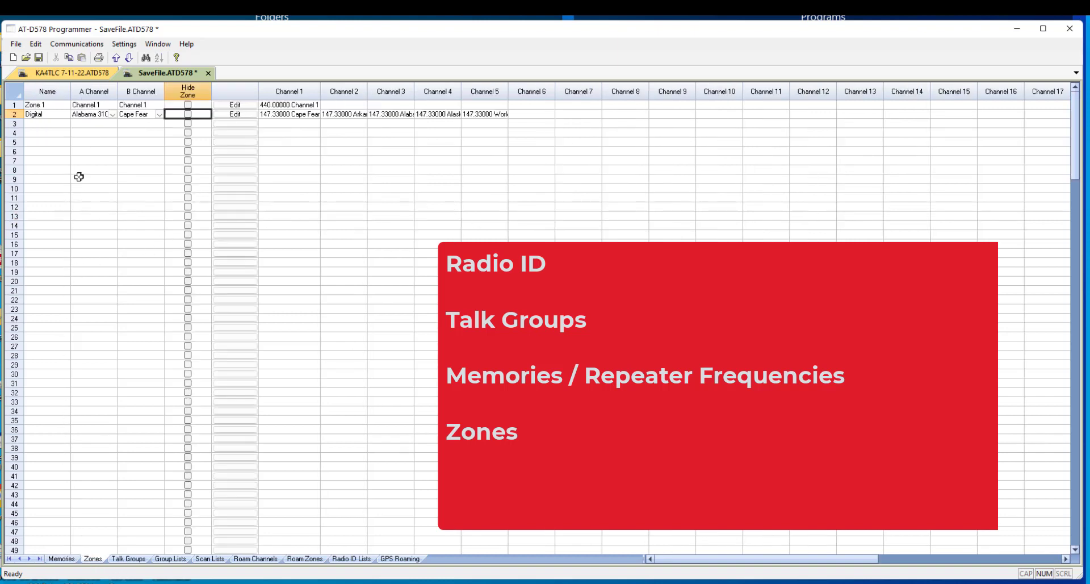